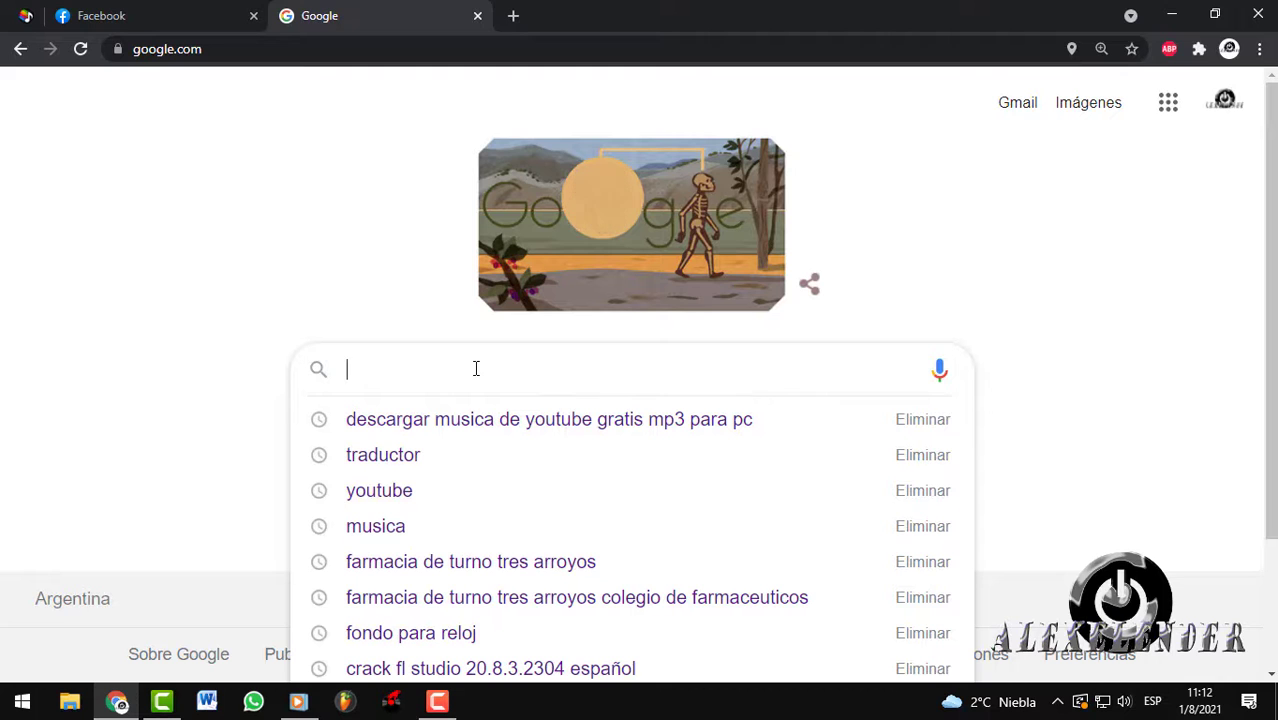
# Search Google for "logo encendido apagado png".
pyautogui.write('logo')
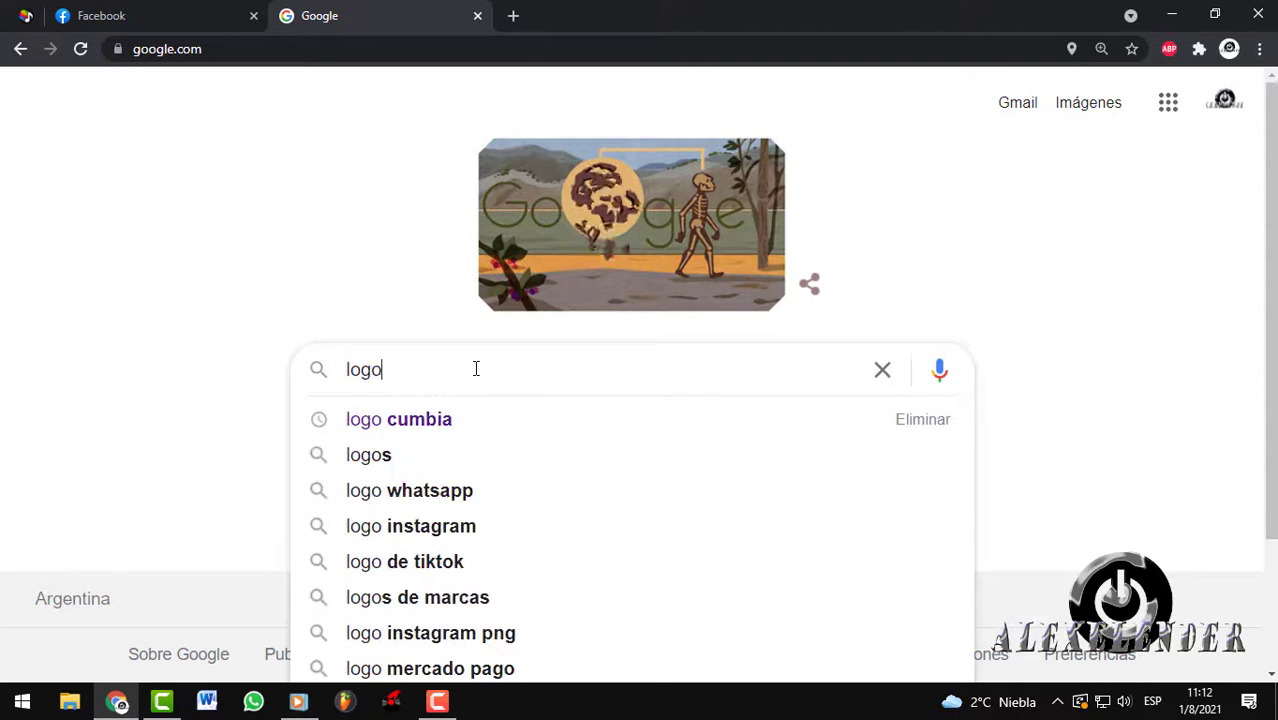
pyautogui.write(' encendido ')
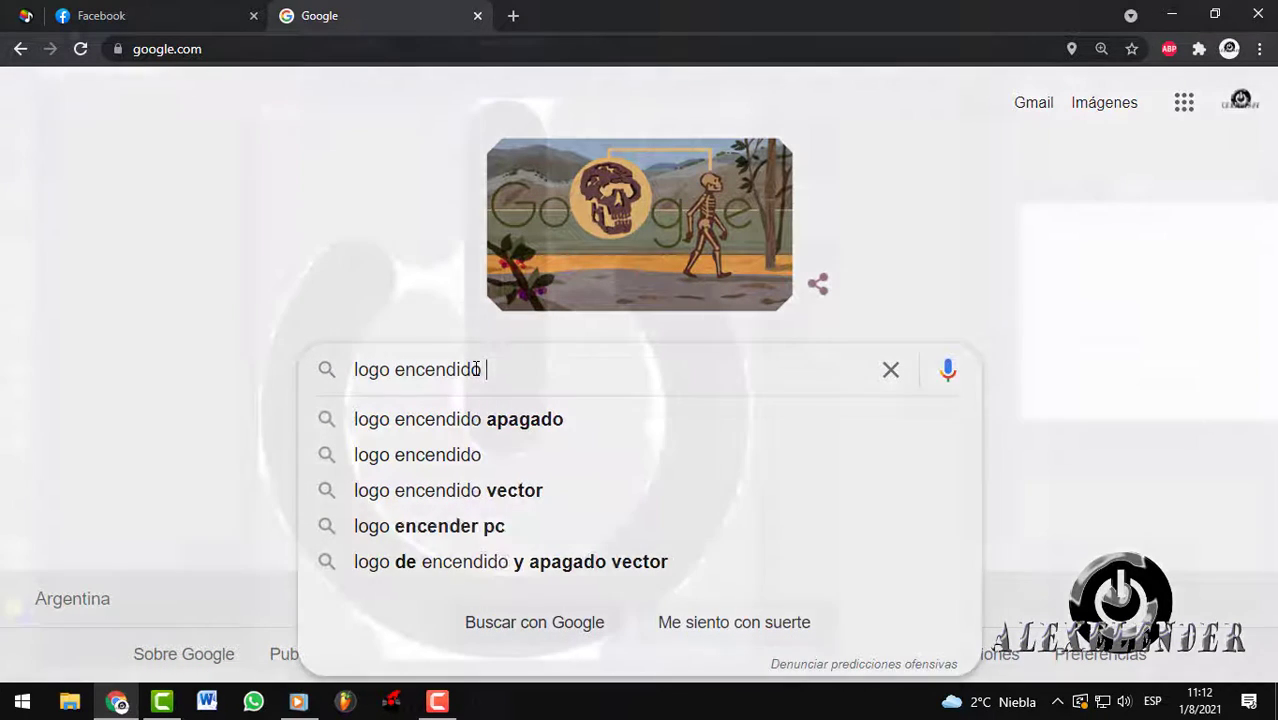
pyautogui.write('apagado ')
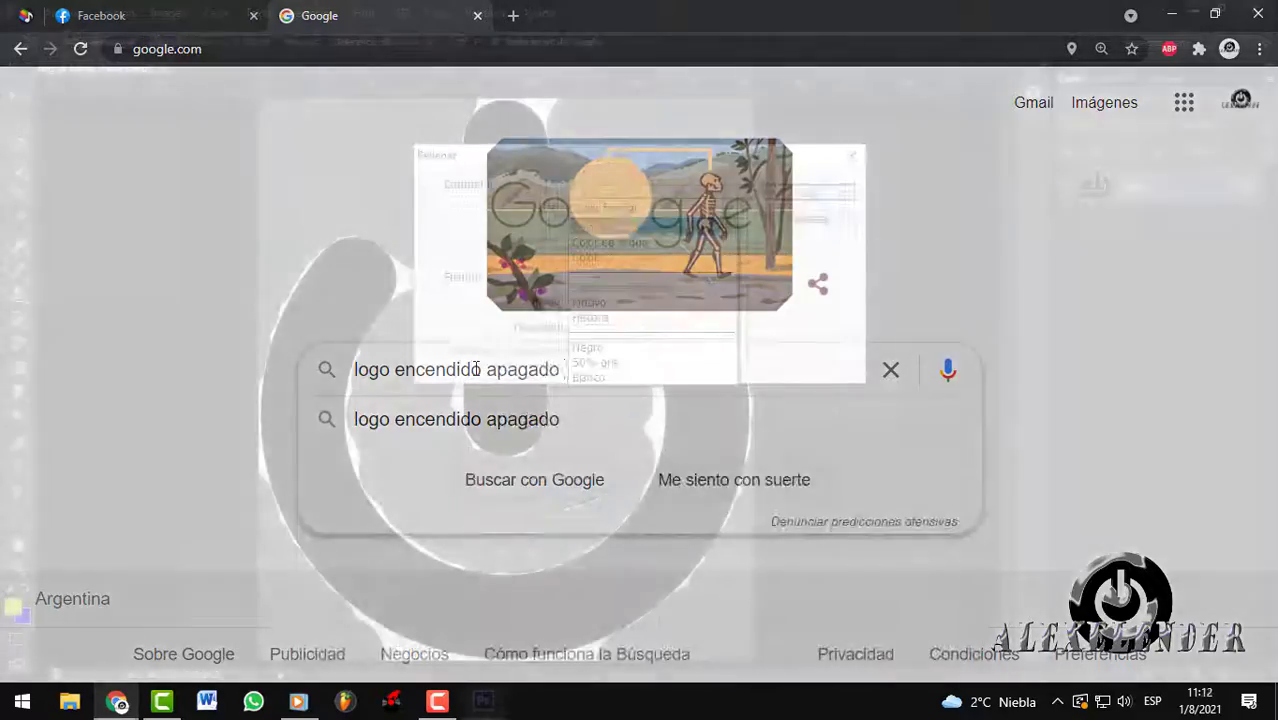
pyautogui.write('png')
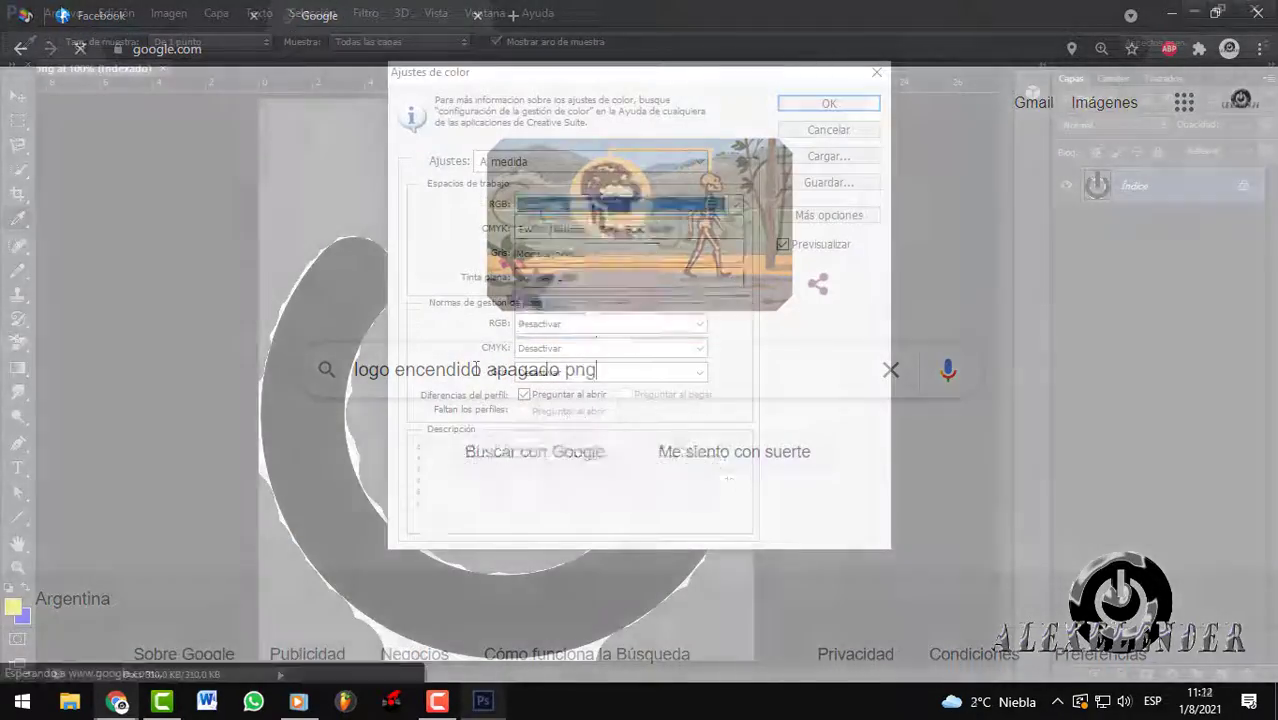
pyautogui.press('Return')
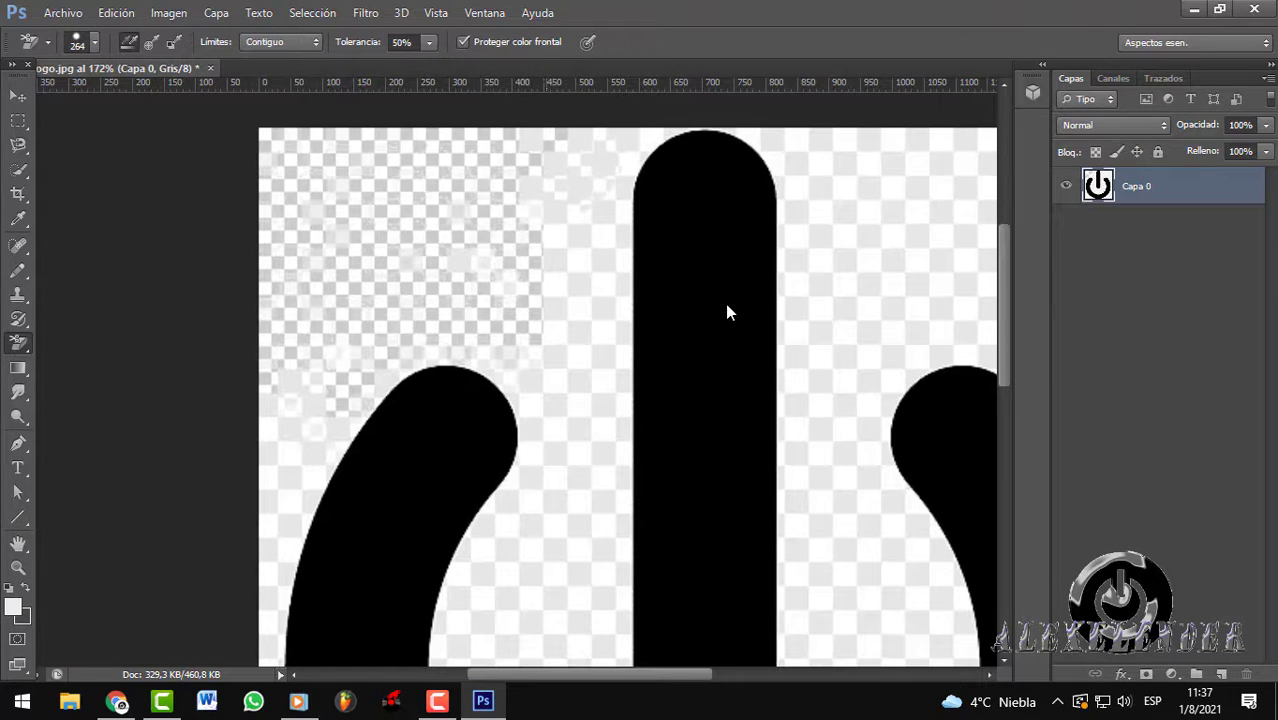
# Erase the fake checkered background outside the ring's left and lower edges with the Background Eraser.
pyautogui.scroll(-3, 730, 312)
pyautogui.scroll(-5, 730, 312)
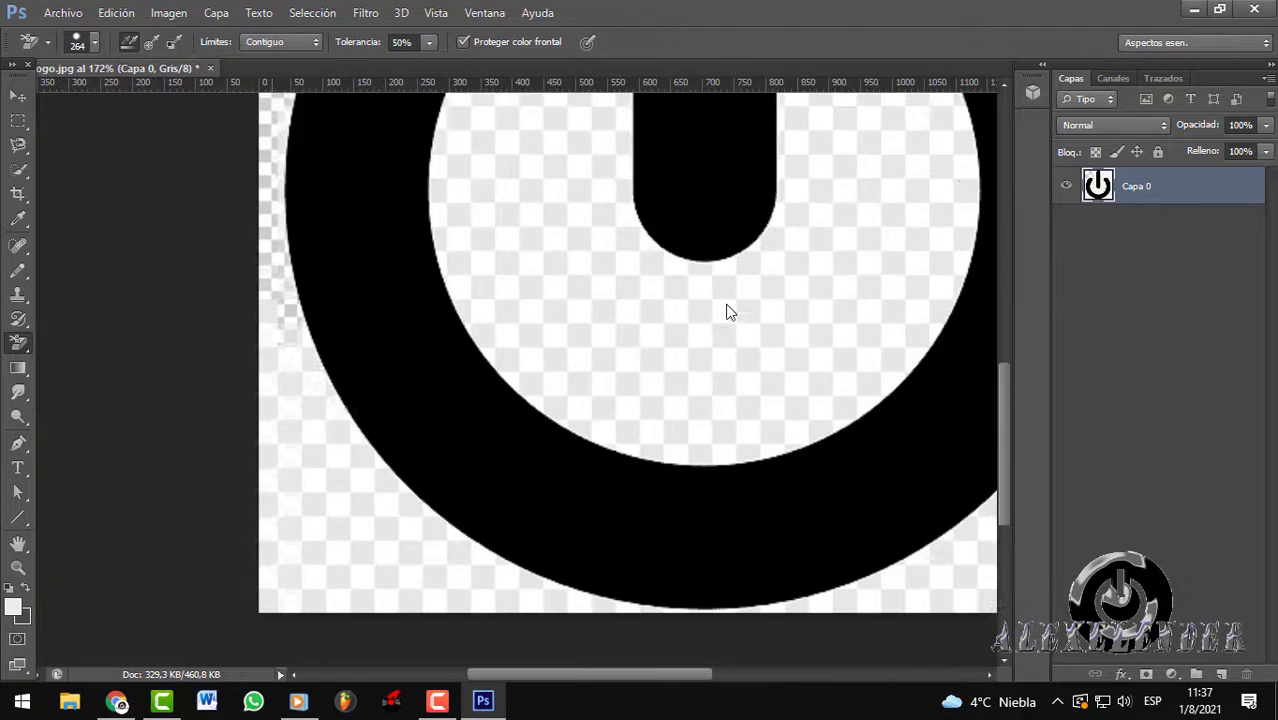
pyautogui.scroll(-3, 728, 312)
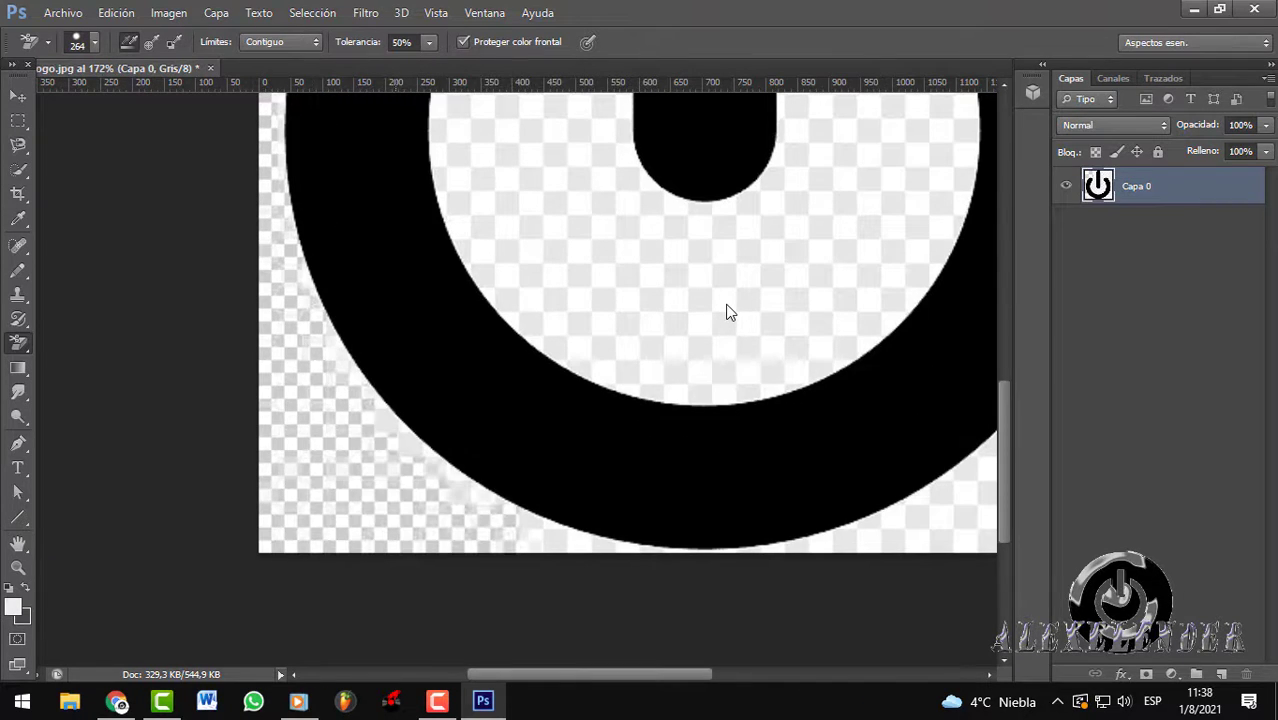
pyautogui.scroll(8, 728, 311)
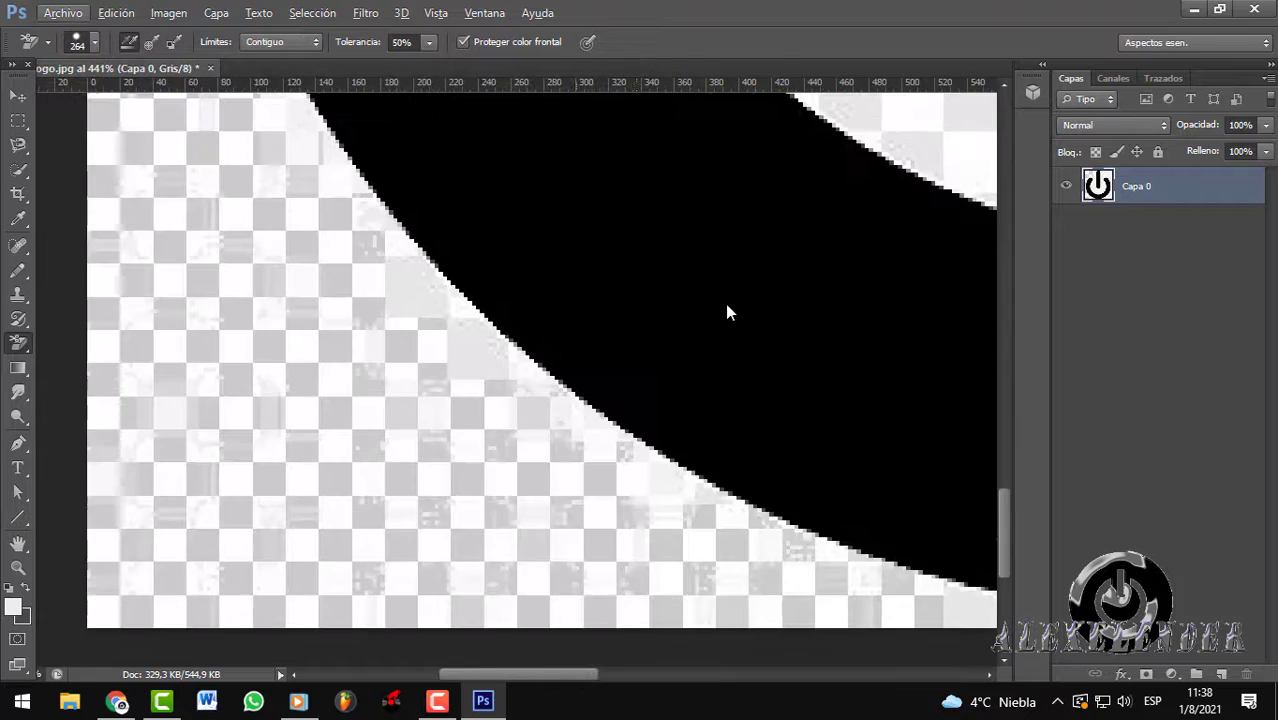
pyautogui.hscroll(10, 727, 313)
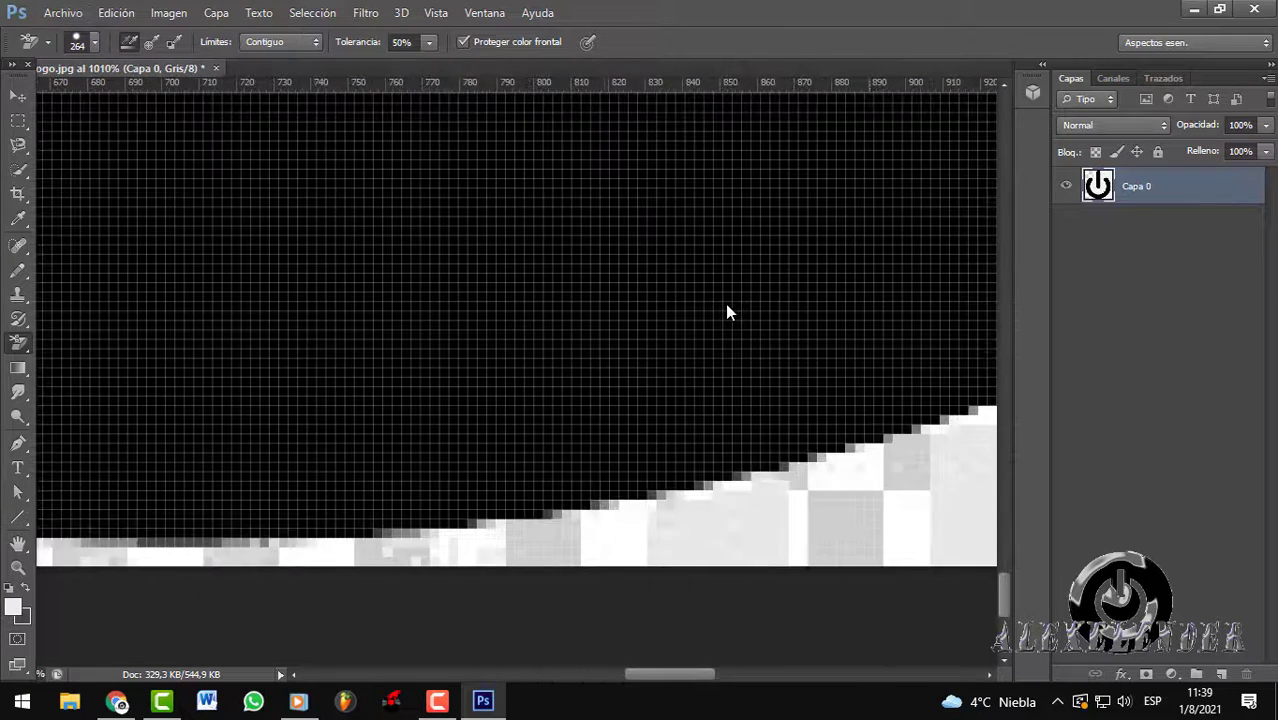
pyautogui.scroll(-5, 728, 312)
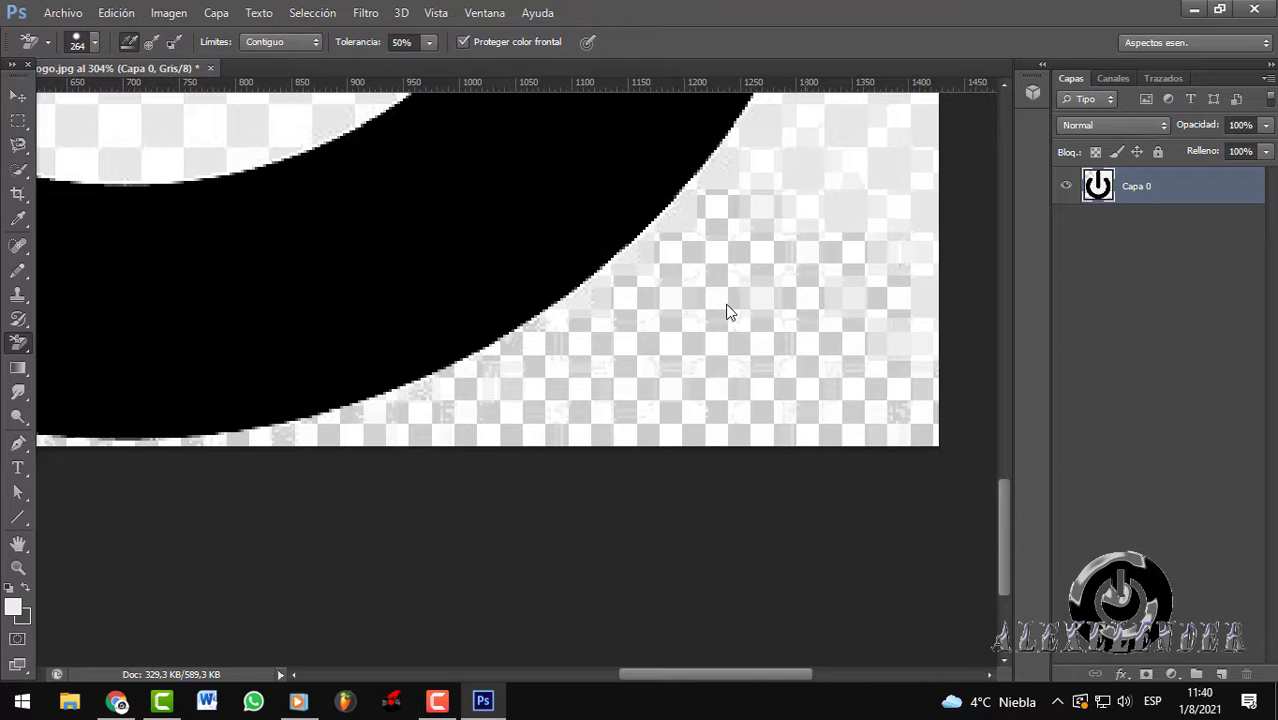
# Set the Background Eraser's brush size to 64 and erase the background along the ring's lower-right outer edge.
pyautogui.press('Return')
pyautogui.write('64')
pyautogui.press('Return')
pyautogui.scroll(5, 728, 312)
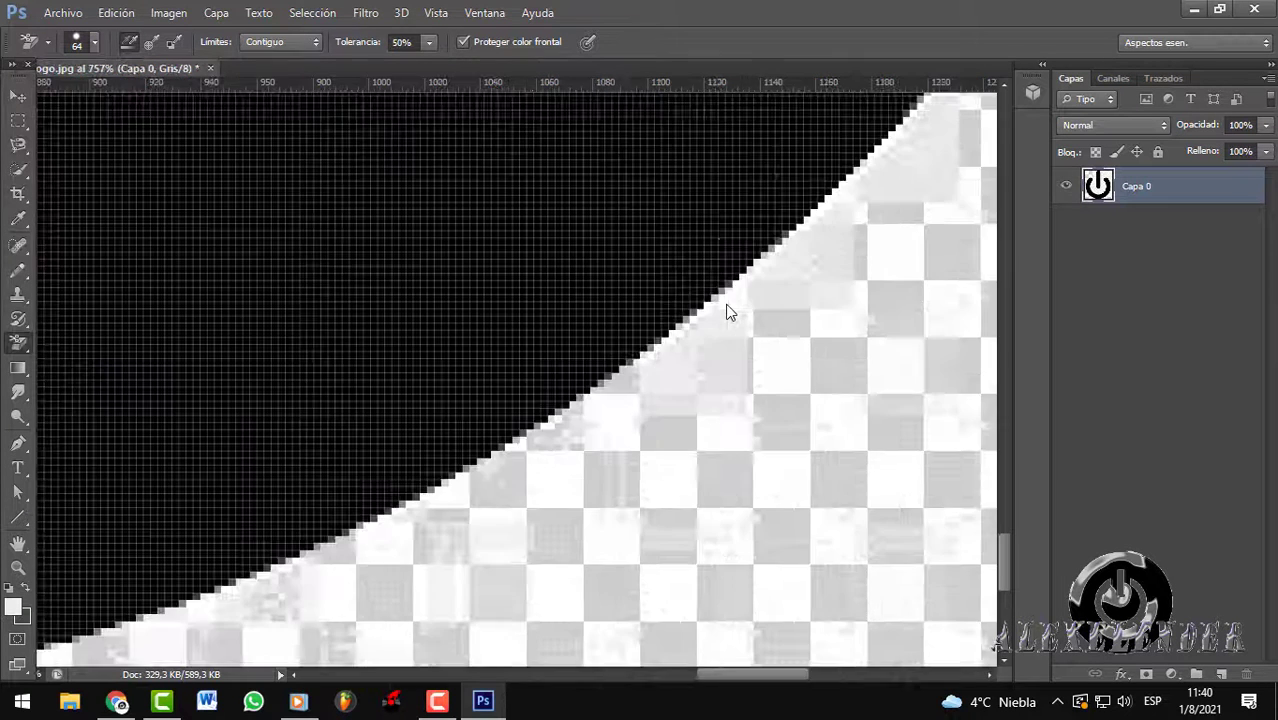
pyautogui.hscroll(8, 728, 312)
pyautogui.hscroll(4, 727, 313)
pyautogui.scroll(5, 727, 313)
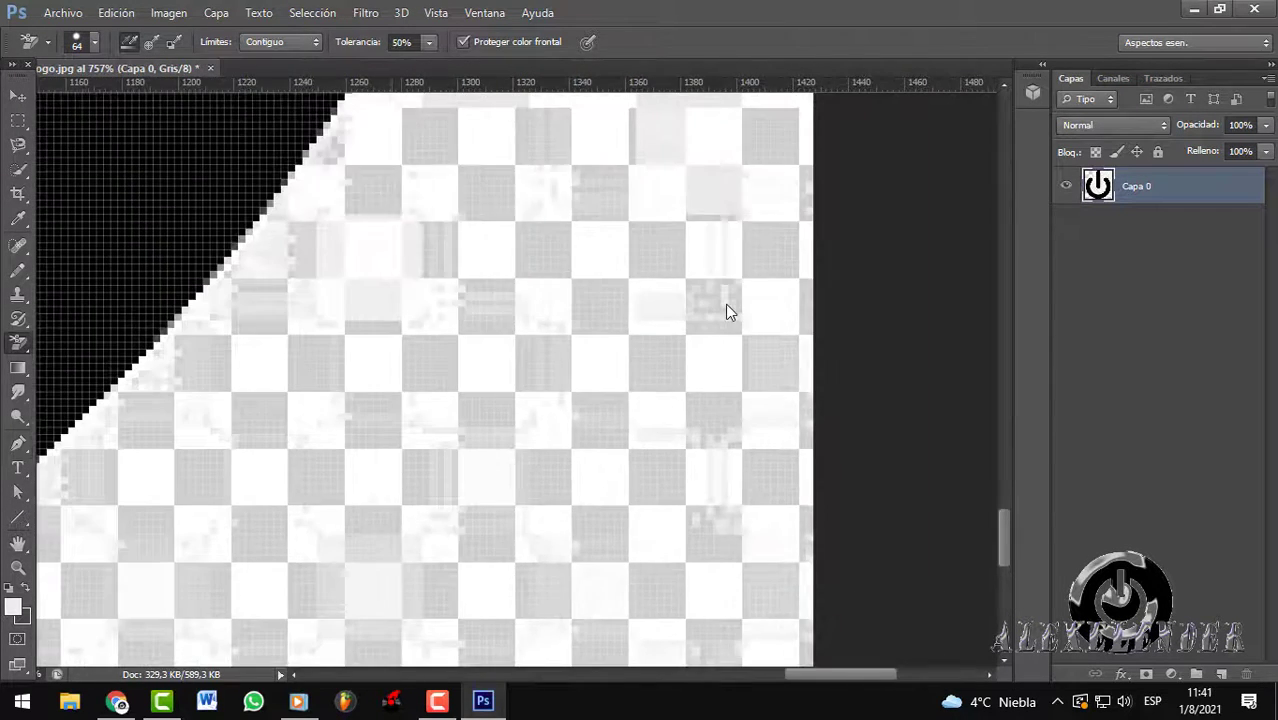
# Erase the checkered background along the ring's right outer edge up to the right arm's rounded end.
pyautogui.scroll(4, 727, 313)
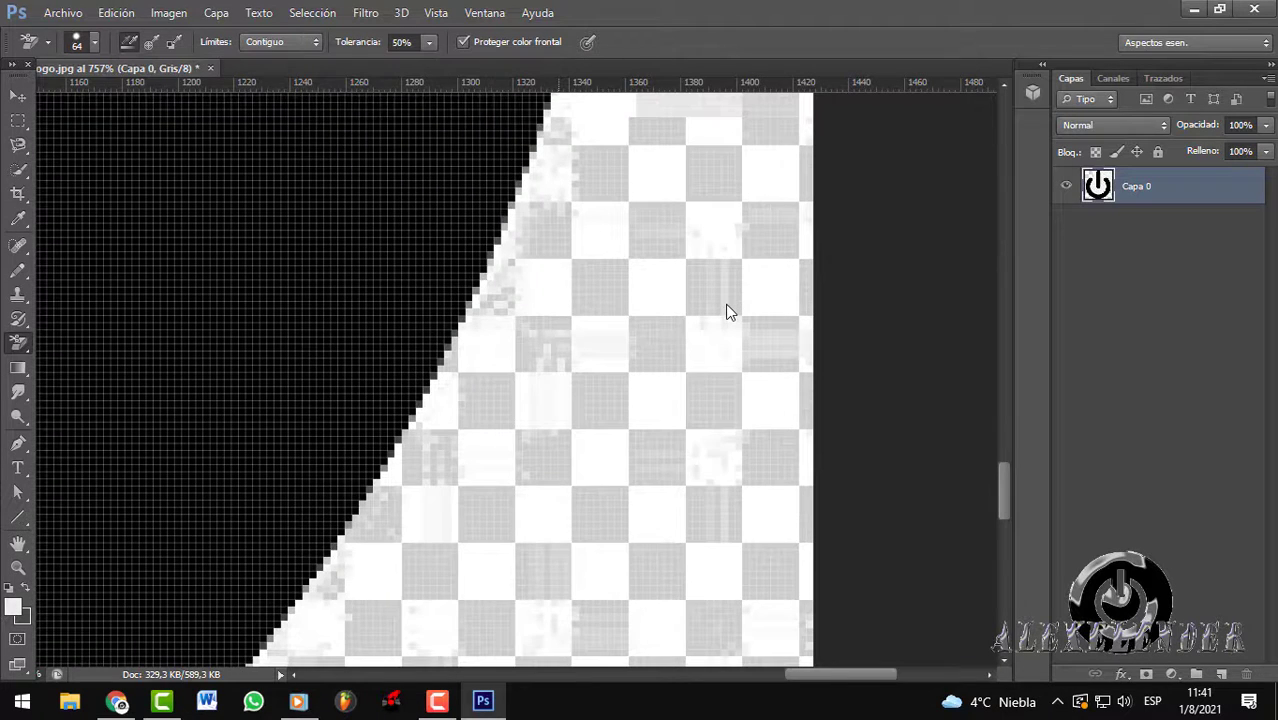
pyautogui.scroll(15, 727, 313)
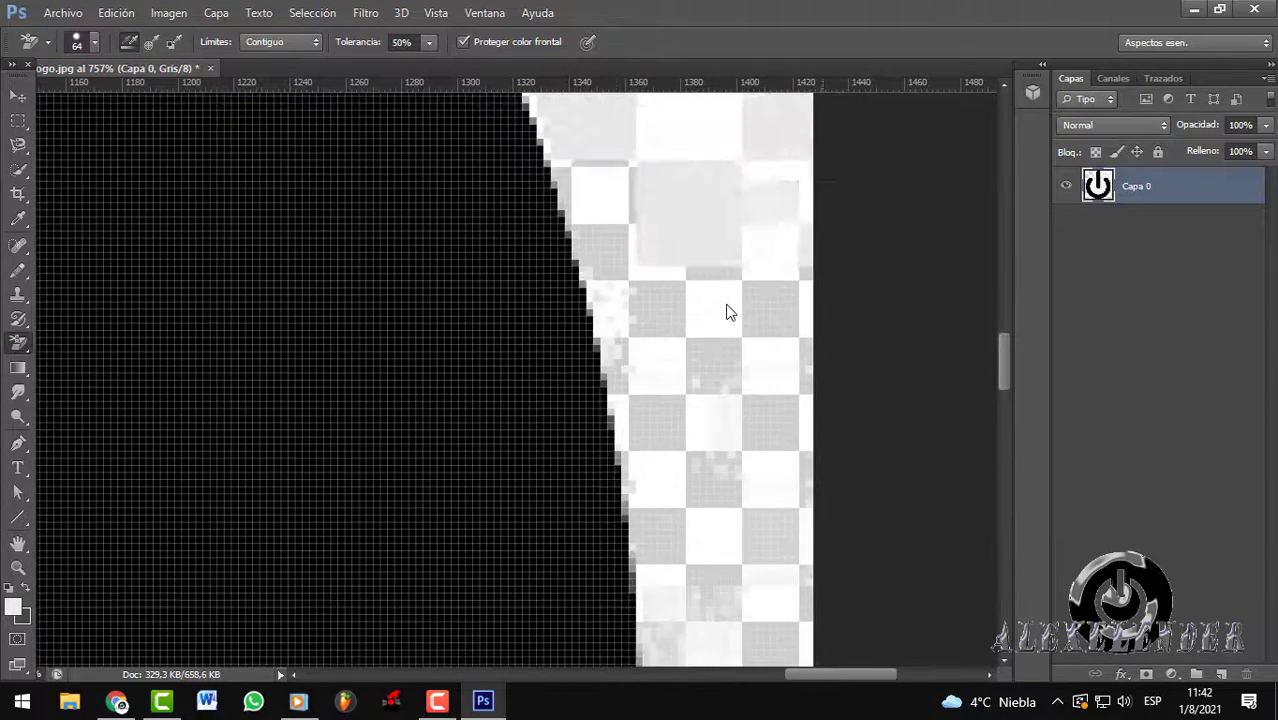
pyautogui.scroll(15, 727, 313)
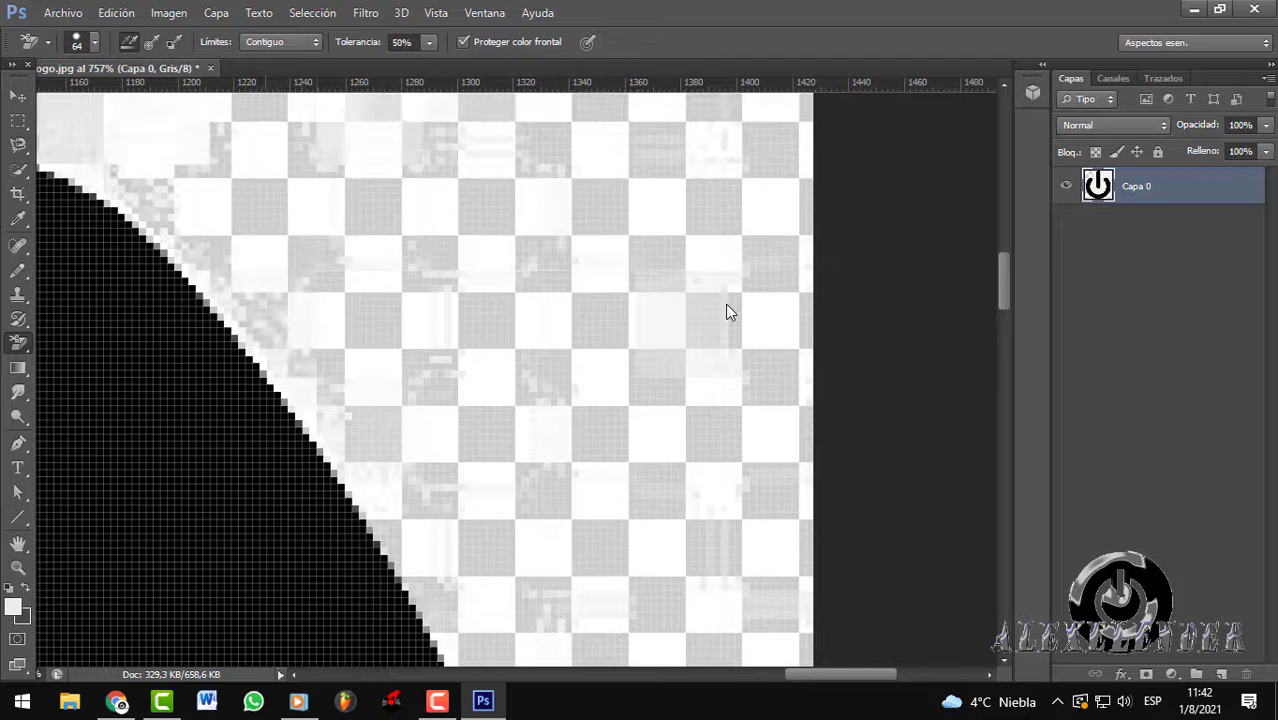
pyautogui.scroll(5, 727, 313)
pyautogui.hscroll(-6, 727, 313)
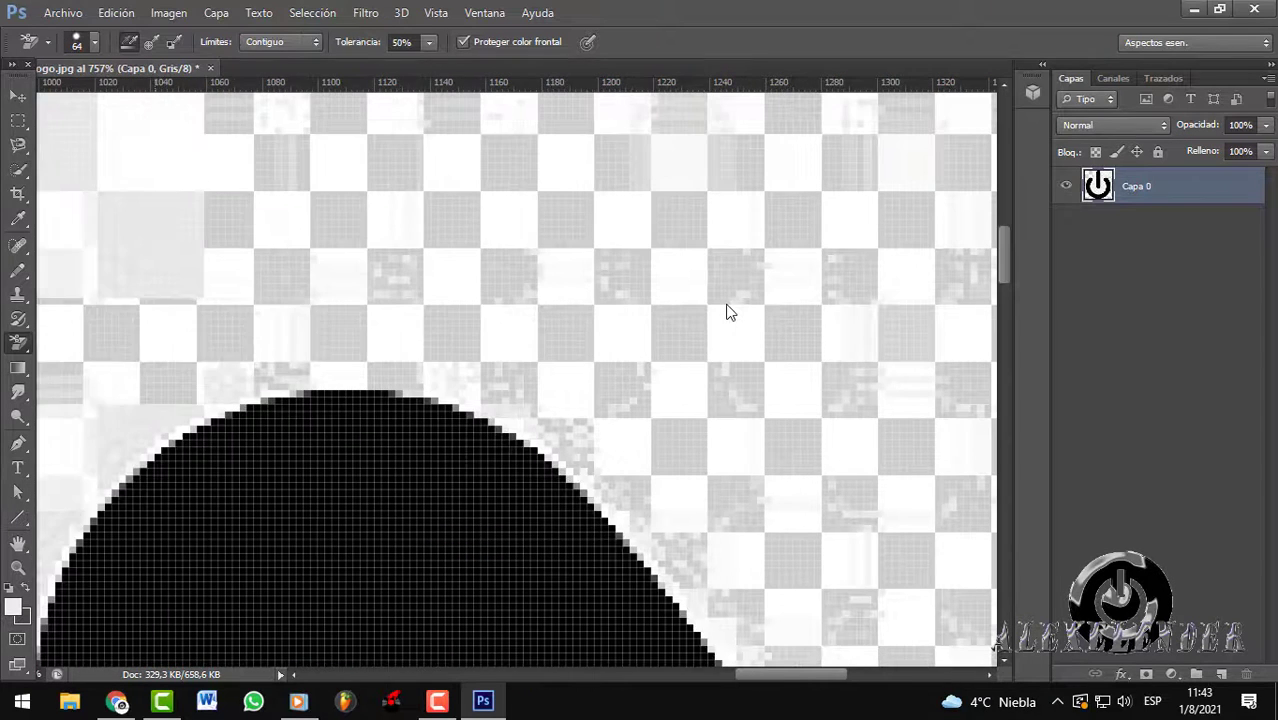
# Erase the background around the right arm's rounded end and down along its inner edge.
pyautogui.hscroll(-6, 727, 313)
pyautogui.scroll(-3, 727, 313)
pyautogui.scroll(-4, 727, 313)
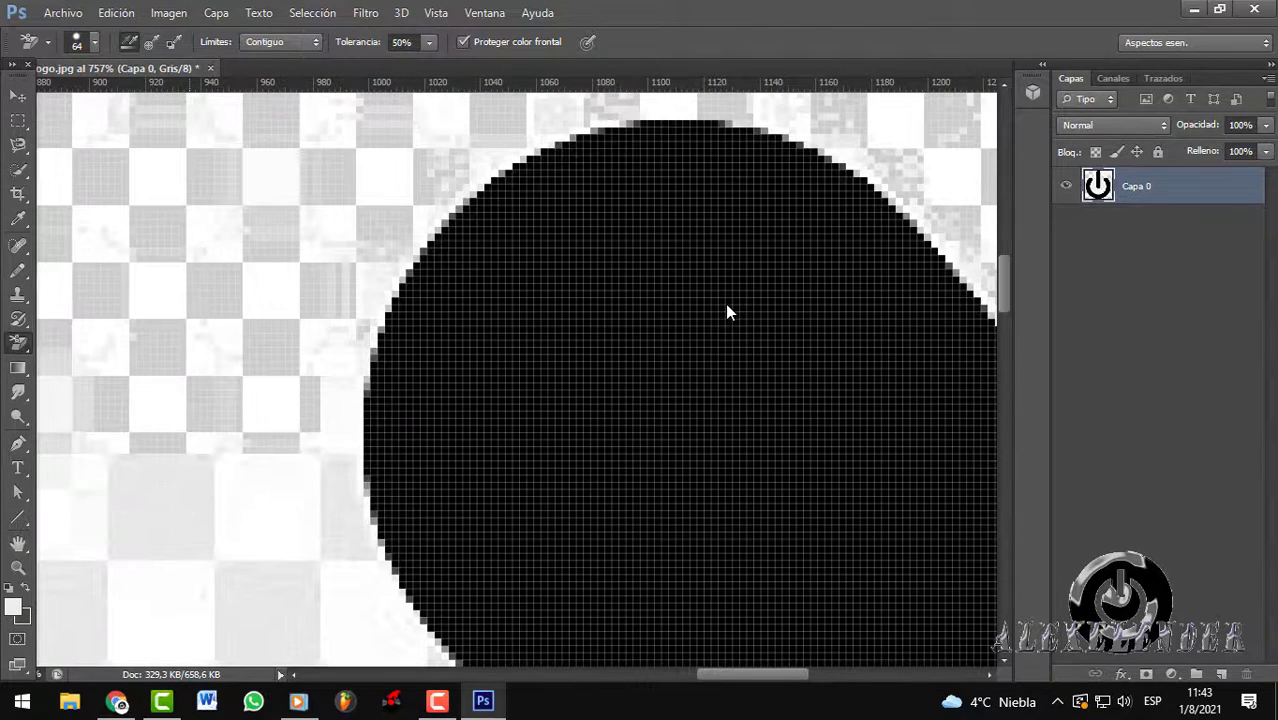
pyautogui.scroll(-8, 727, 313)
pyautogui.hscroll(-7, 727, 313)
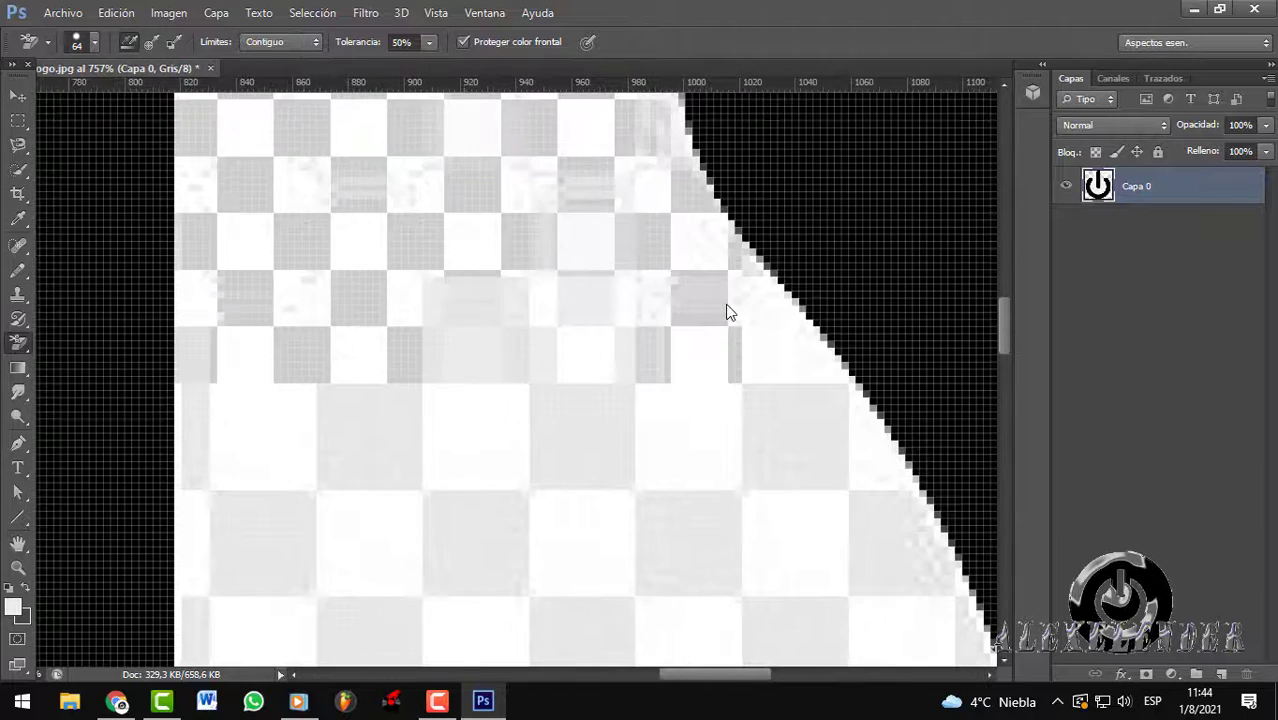
# Erase the remaining background between the central bar and the image's upper-right corner.
pyautogui.scroll(8, 727, 313)
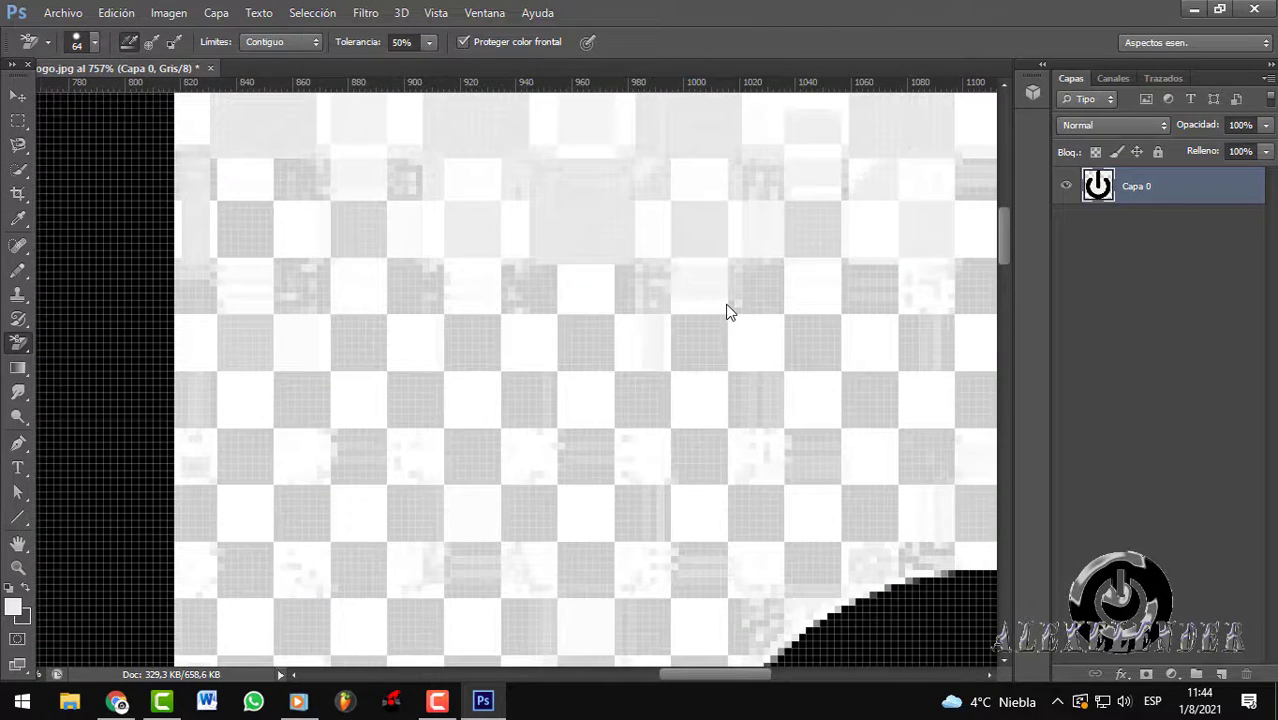
pyautogui.scroll(5, 727, 313)
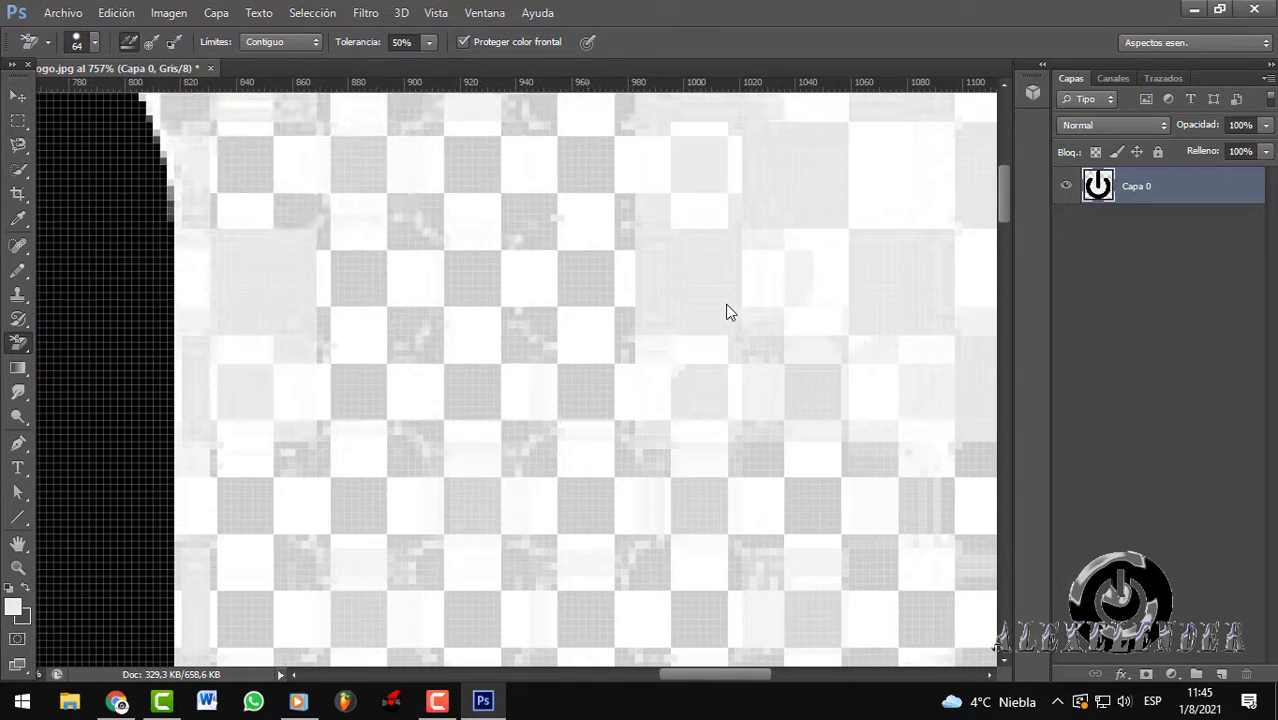
pyautogui.scroll(-4, 727, 313)
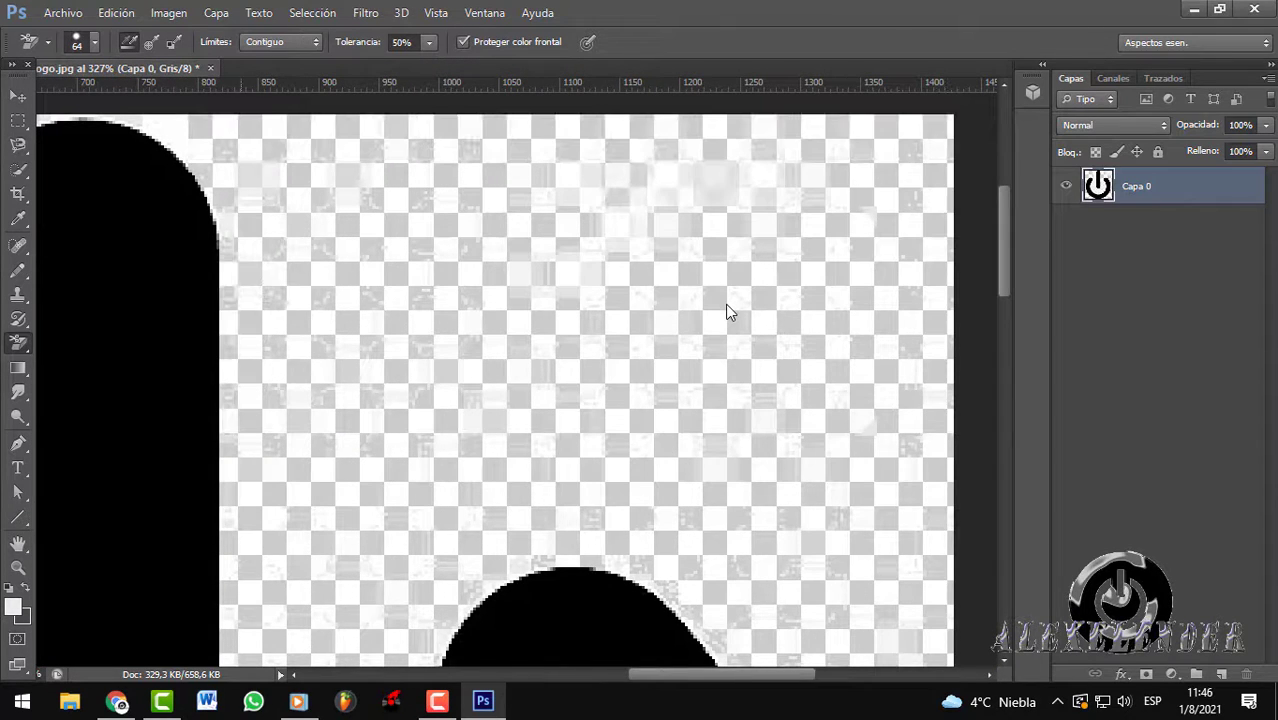
# Erase the checkered background between the central bar's left edge and the left arm.
pyautogui.hscroll(-3, 727, 313)
pyautogui.scroll(1, 727, 313)
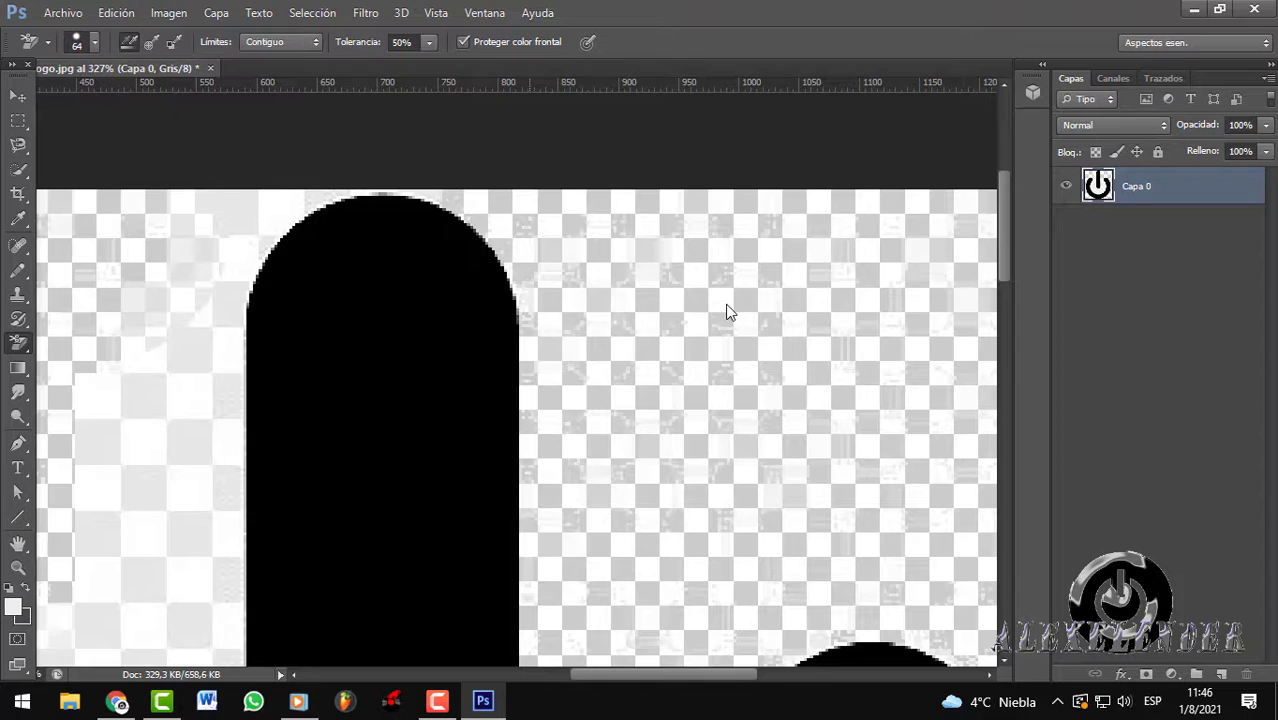
pyautogui.scroll(-3, 727, 308)
pyautogui.hscroll(-4, 727, 308)
pyautogui.scroll(3, 727, 308)
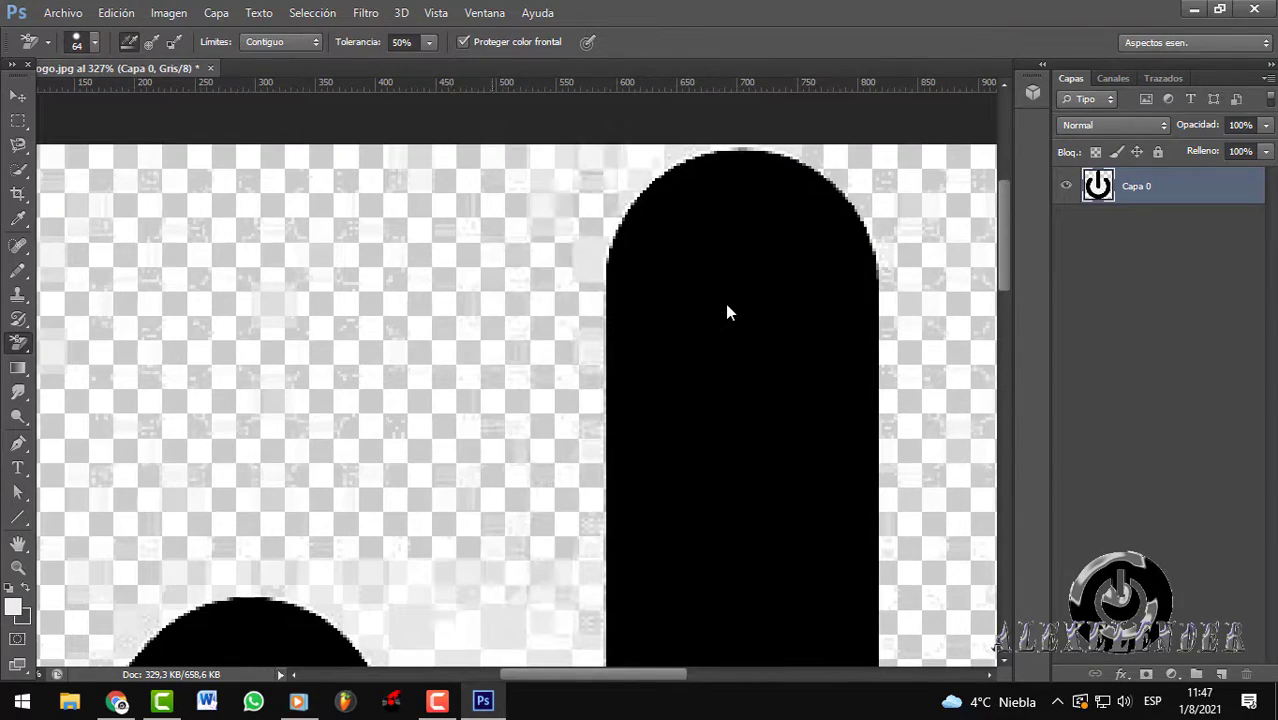
pyautogui.hotkey('alt', 'Tab')
pyautogui.click(1165, 92)
pyautogui.click(1177, 8)
pyautogui.scroll(-1, 517, 380)
pyautogui.scroll(1, 517, 380)
pyautogui.scroll(-1, 517, 380)
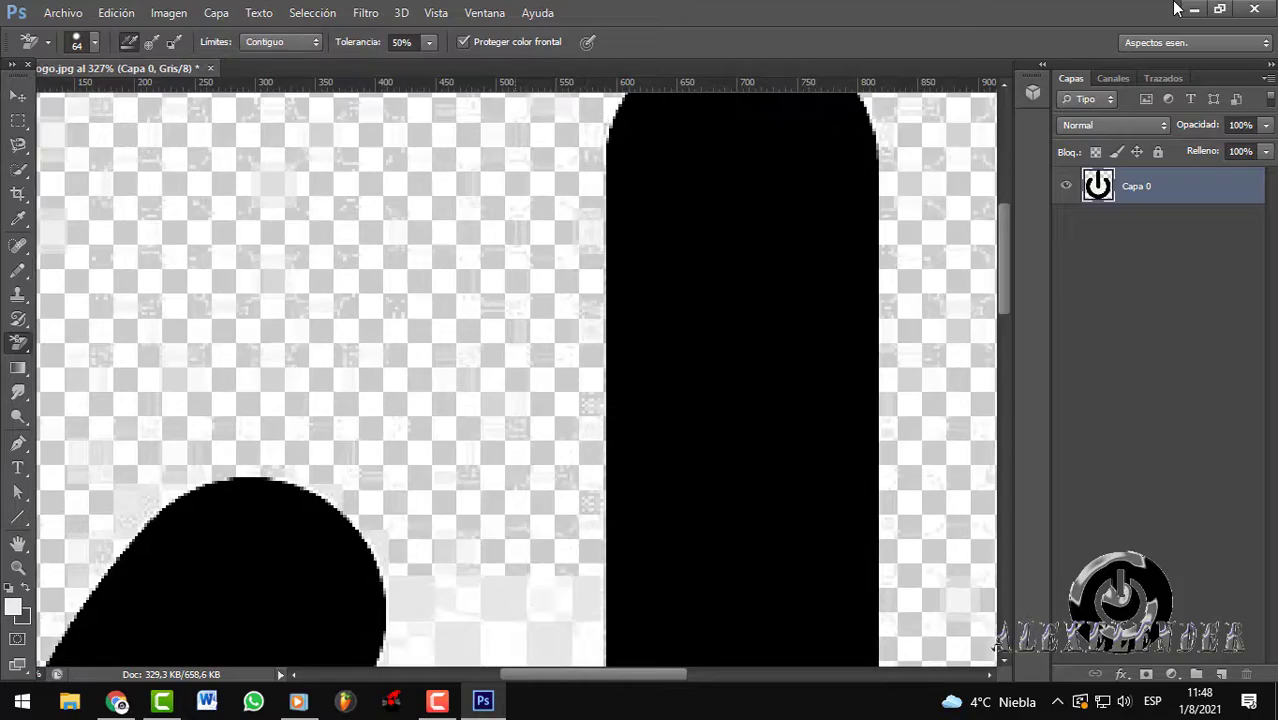
# Erase the checkered background inside the ring, around the lower part of the central bar.
pyautogui.scroll(-2, 517, 380)
pyautogui.scroll(-5, 1176, 8)
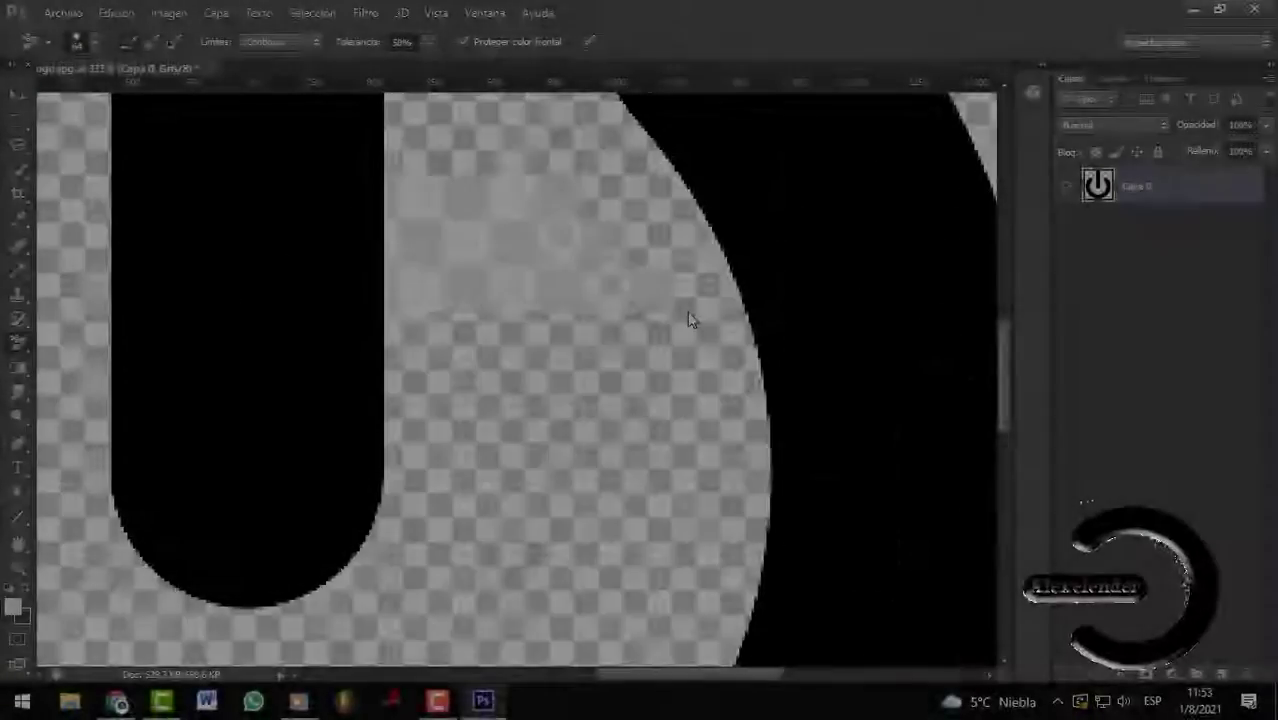
pyautogui.scroll(4, 687, 311)
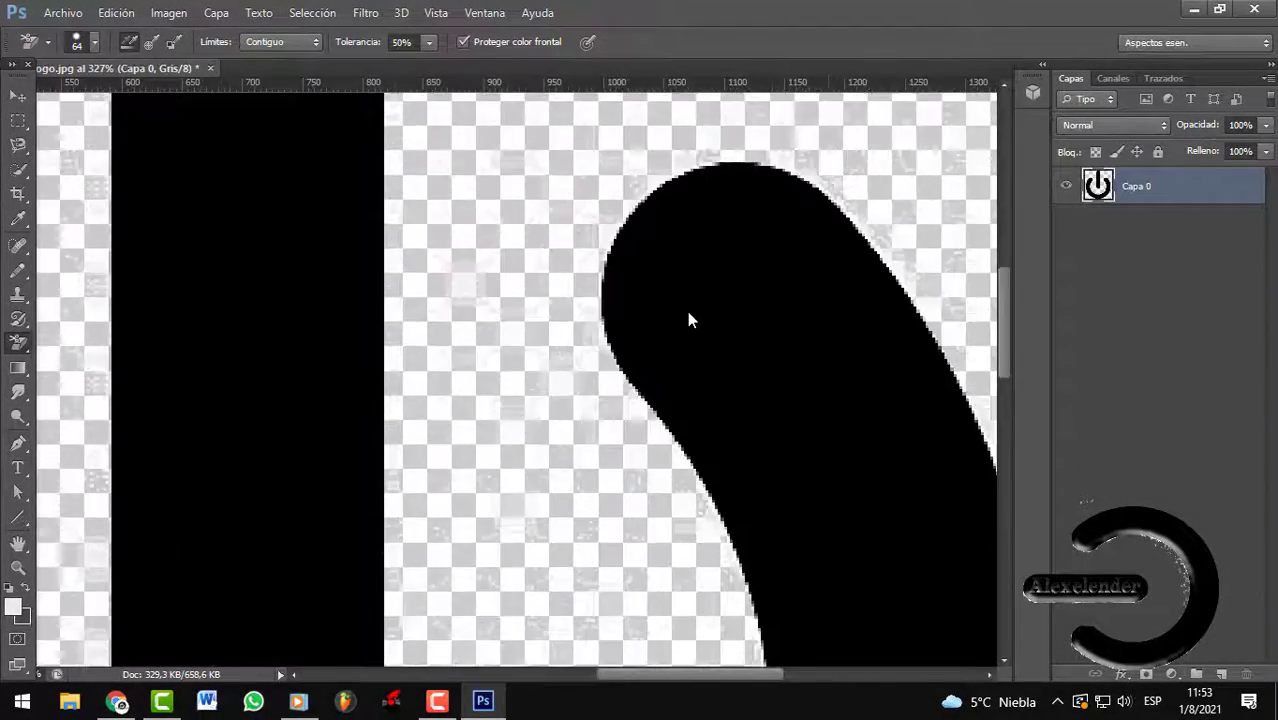
pyautogui.scroll(-8, 687, 311)
pyautogui.hscroll(-8, 687, 311)
pyautogui.scroll(-5, 687, 311)
# Clear the leftover background along the rounded top of the central bar with the Background Eraser.
pyautogui.scroll(3, 687, 311)
pyautogui.scroll(8, 688, 313)
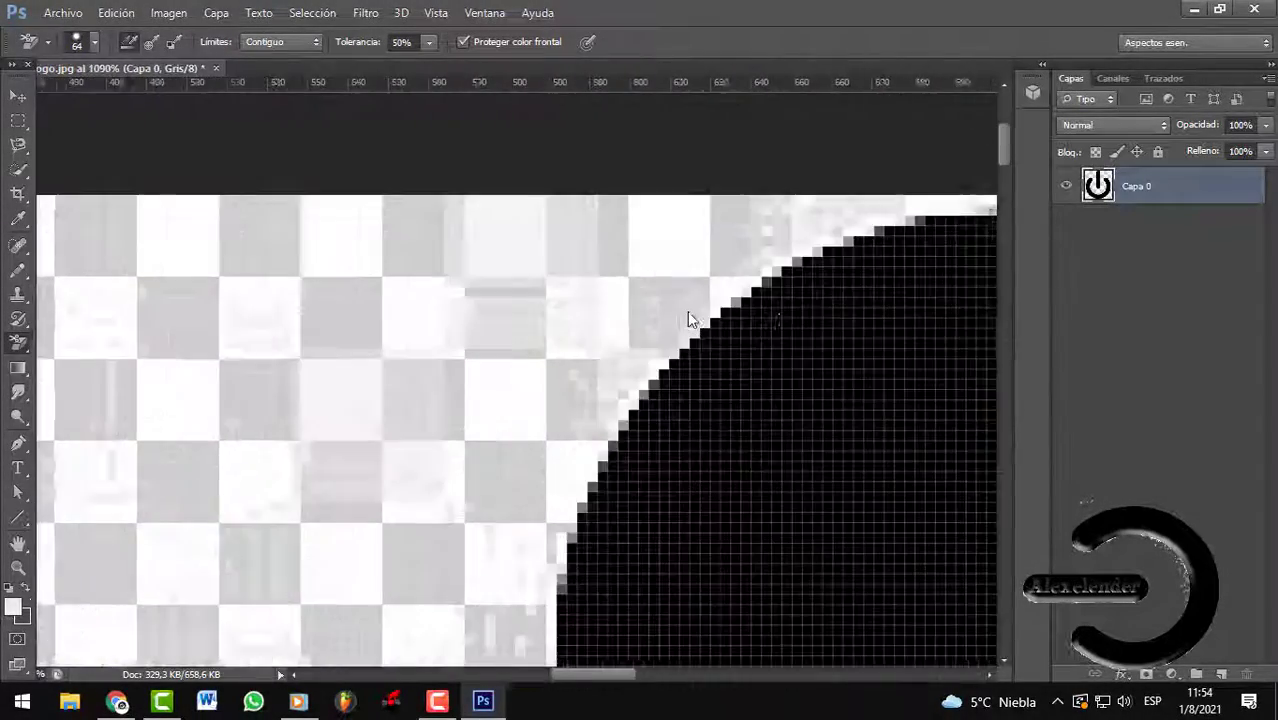
pyautogui.hscroll(6, 688, 313)
pyautogui.scroll(-3, 688, 313)
pyautogui.hscroll(3, 688, 313)
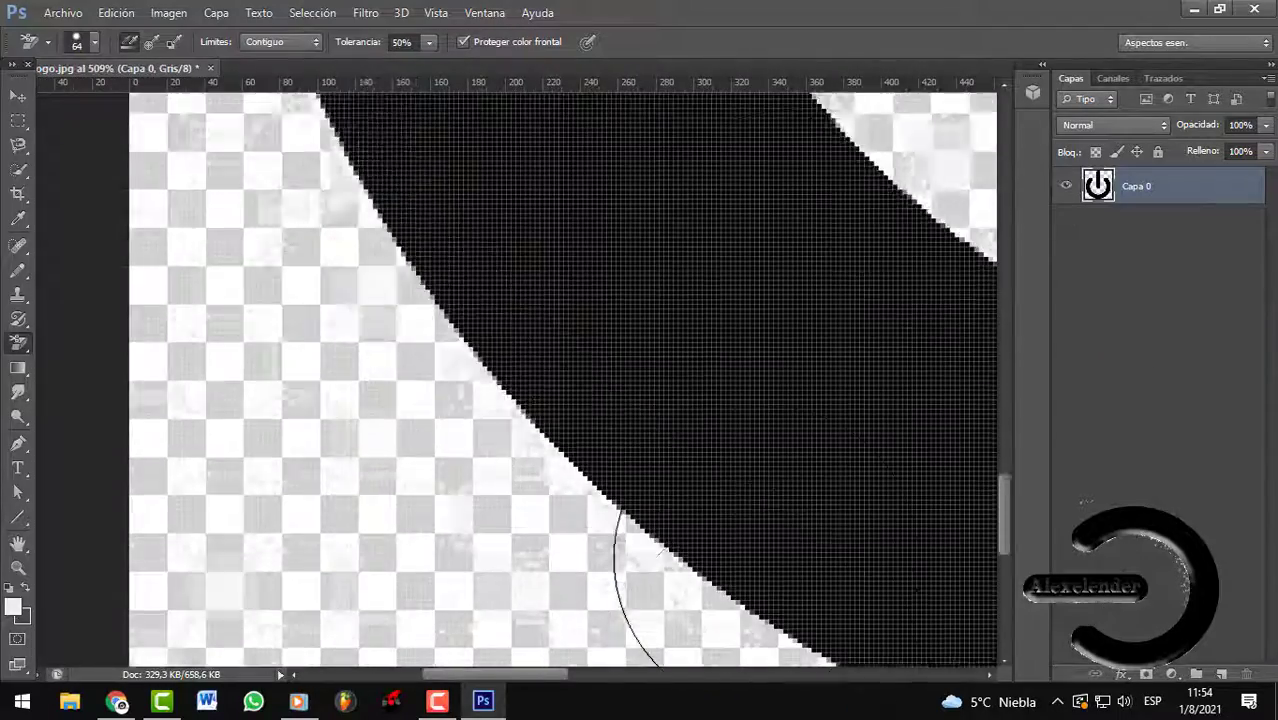
# Clear the leftover background along the ring's left outer edge up to the left arm and show the whole logo.
pyautogui.scroll(4, 770, 480)
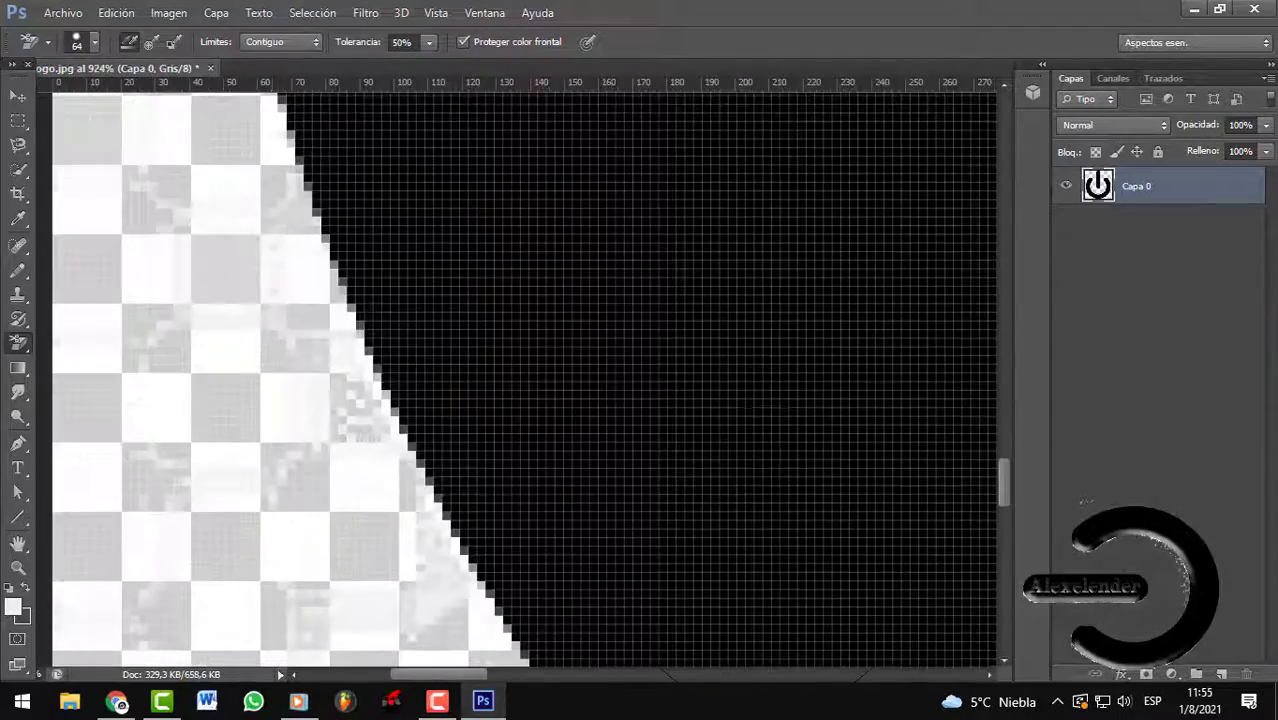
pyautogui.hscroll(-3, 767, 394)
pyautogui.scroll(10, 767, 394)
pyautogui.hscroll(1, 766, 558)
pyautogui.scroll(11, 766, 558)
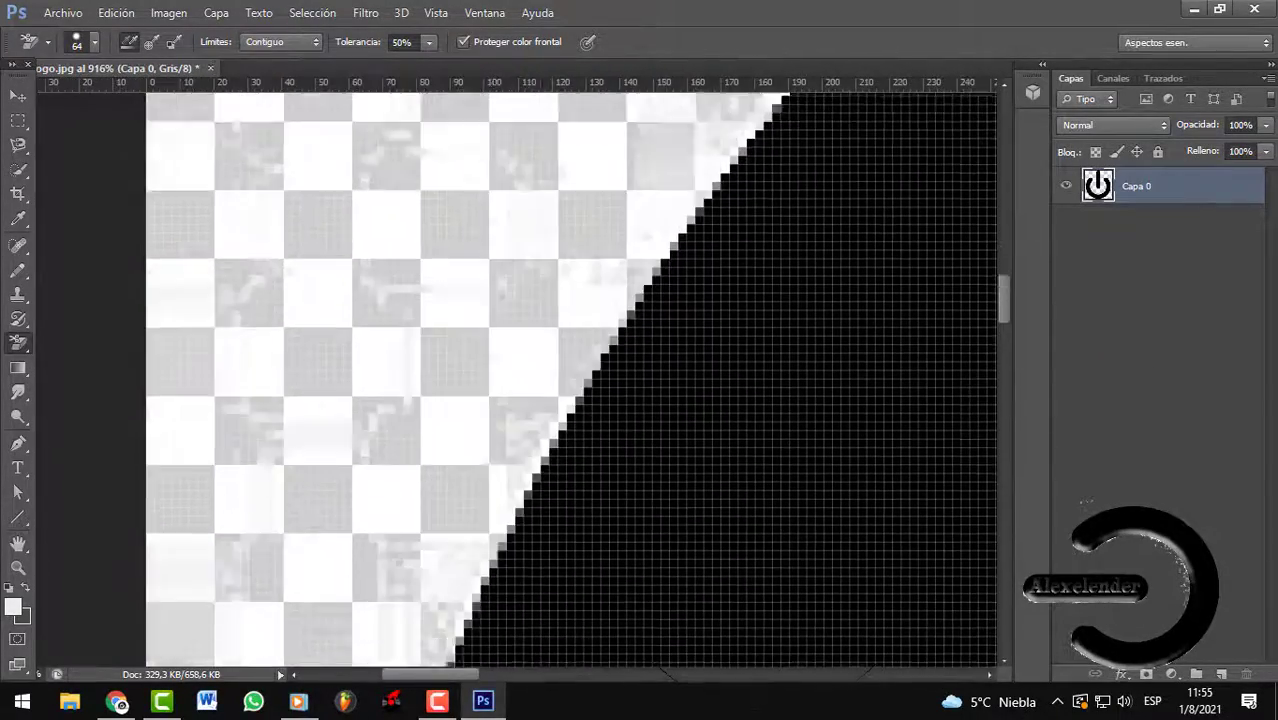
pyautogui.hscroll(6, 766, 558)
pyautogui.scroll(3, 766, 558)
pyautogui.scroll(-8, 766, 558)
pyautogui.hscroll(1, 766, 558)
pyautogui.hotkey('ctrl', '0')
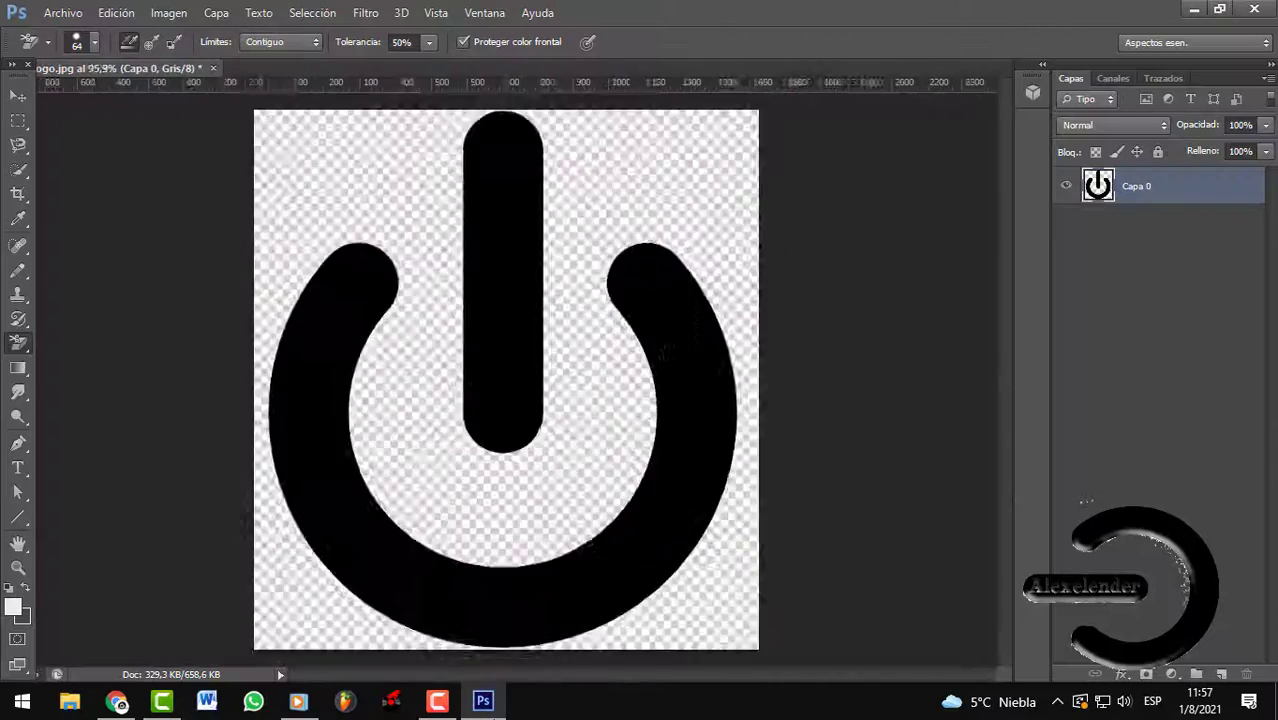
# Switch to the standard Eraser and clean the light fringe along the ring's left outer edge.
pyautogui.rightClick(18, 343)
pyautogui.click(100, 343)
pyautogui.scroll(5, 618, 307)
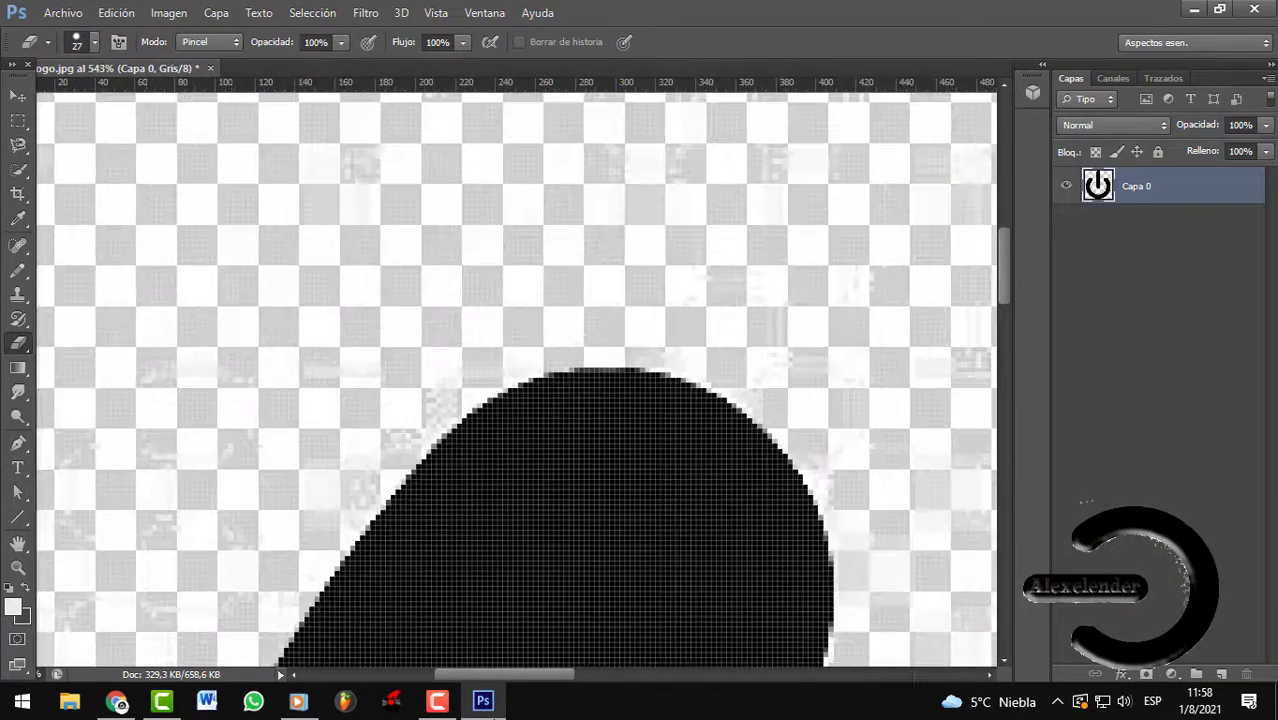
pyautogui.scroll(-3, 600, 350)
pyautogui.hscroll(-4, 518, 380)
pyautogui.scroll(-8, 400, 380)
pyautogui.scroll(-8, 600, 380)
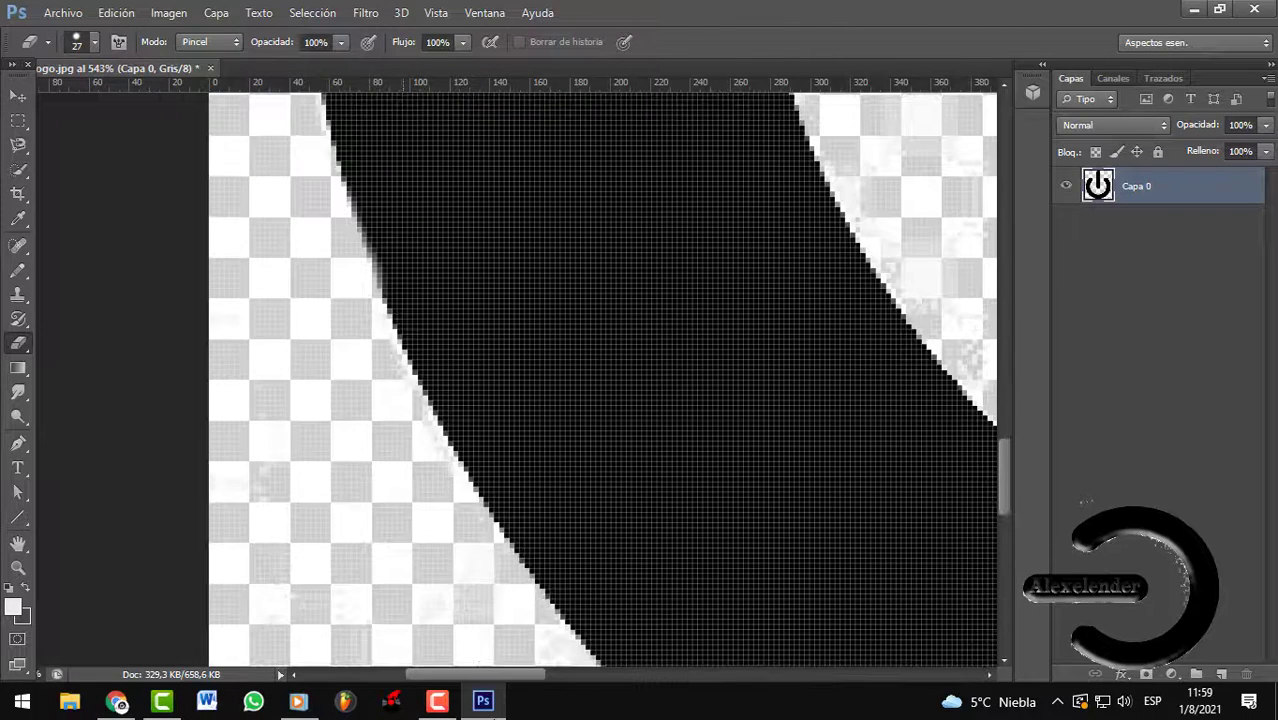
# Clean the light fringe along the ring's lower-left and bottom outer edge with the 27 px eraser.
pyautogui.scroll(-5, 600, 380)
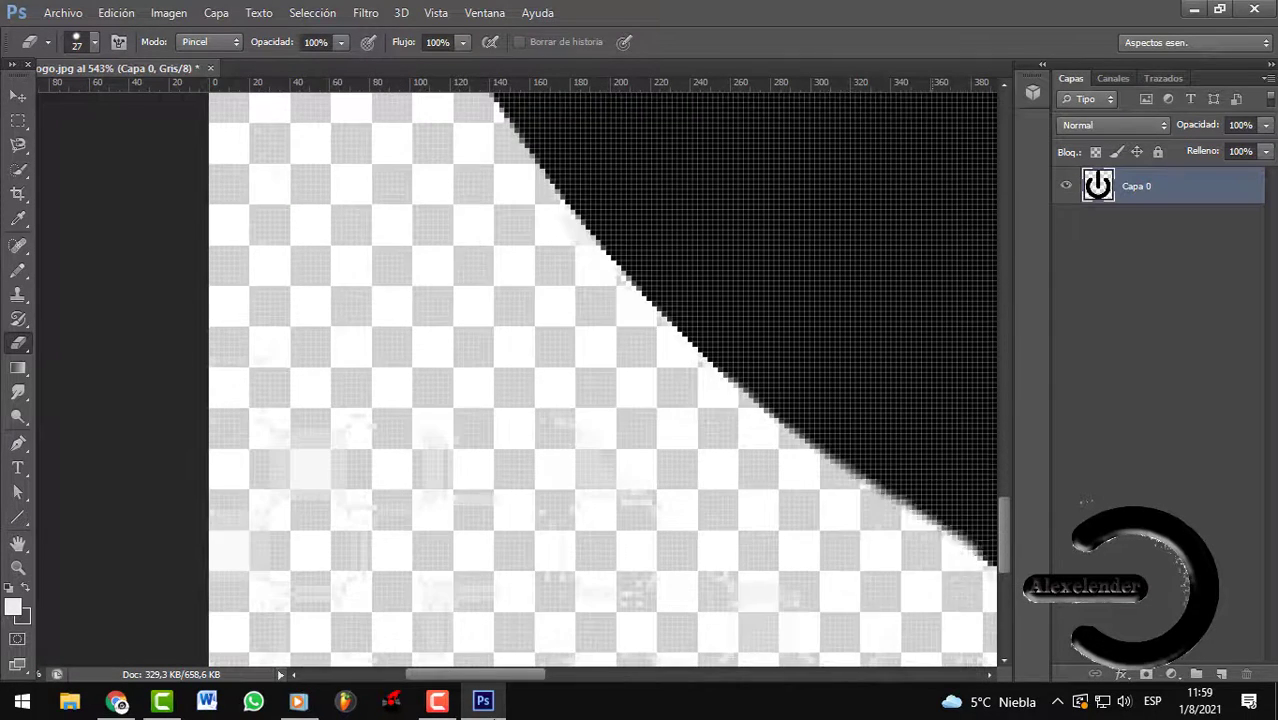
pyautogui.scroll(-2, 682, 380)
pyautogui.hscroll(3, 675, 380)
pyautogui.hscroll(5, 517, 330)
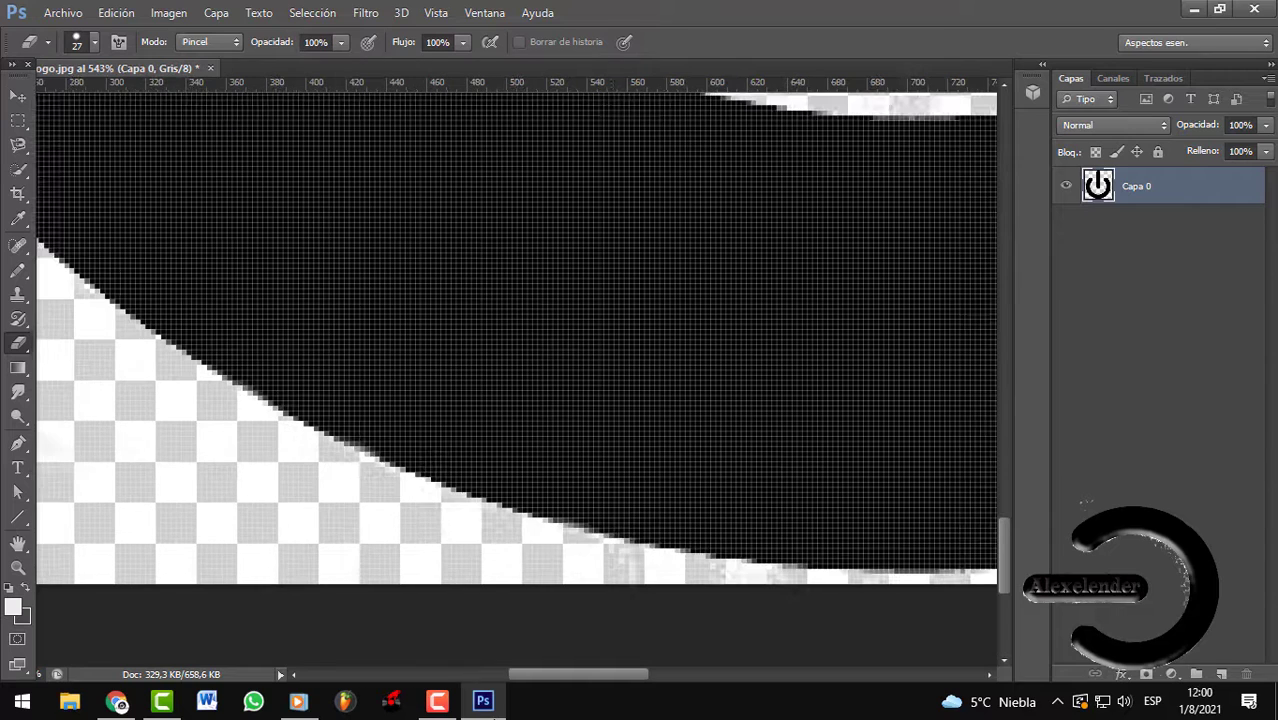
pyautogui.hscroll(5, 517, 330)
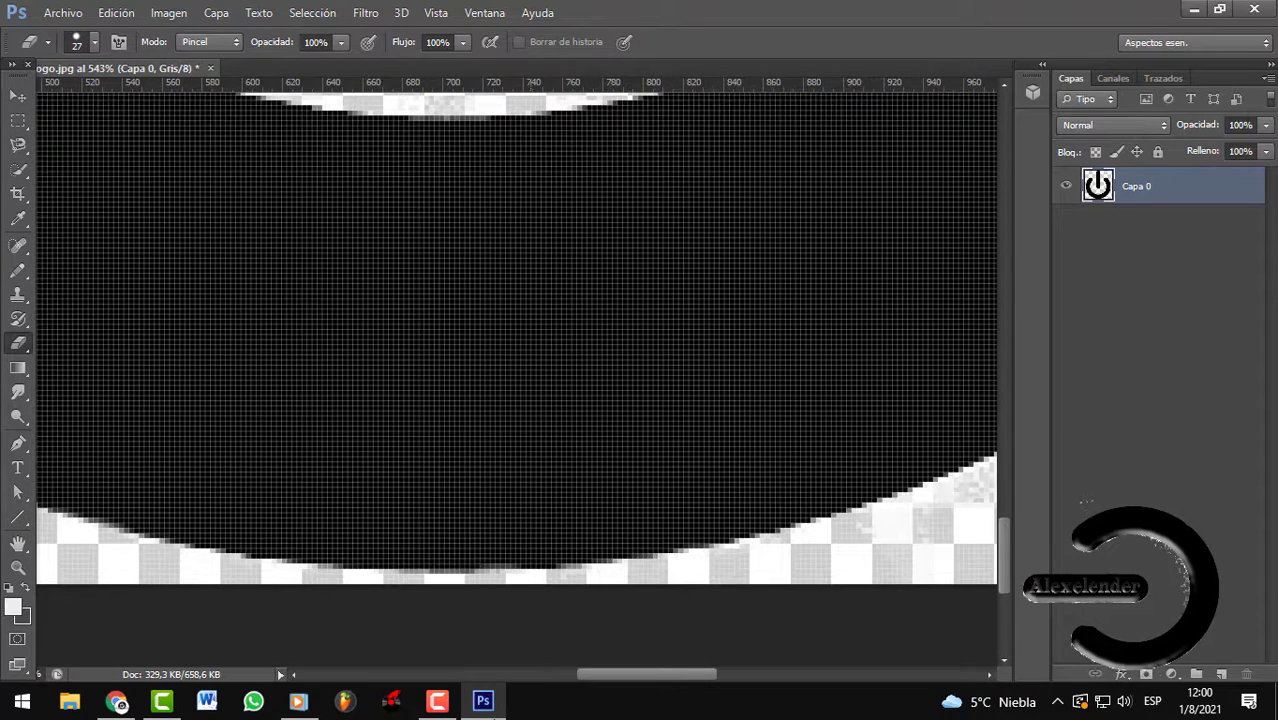
pyautogui.hscroll(10, 517, 330)
pyautogui.scroll(2, 517, 330)
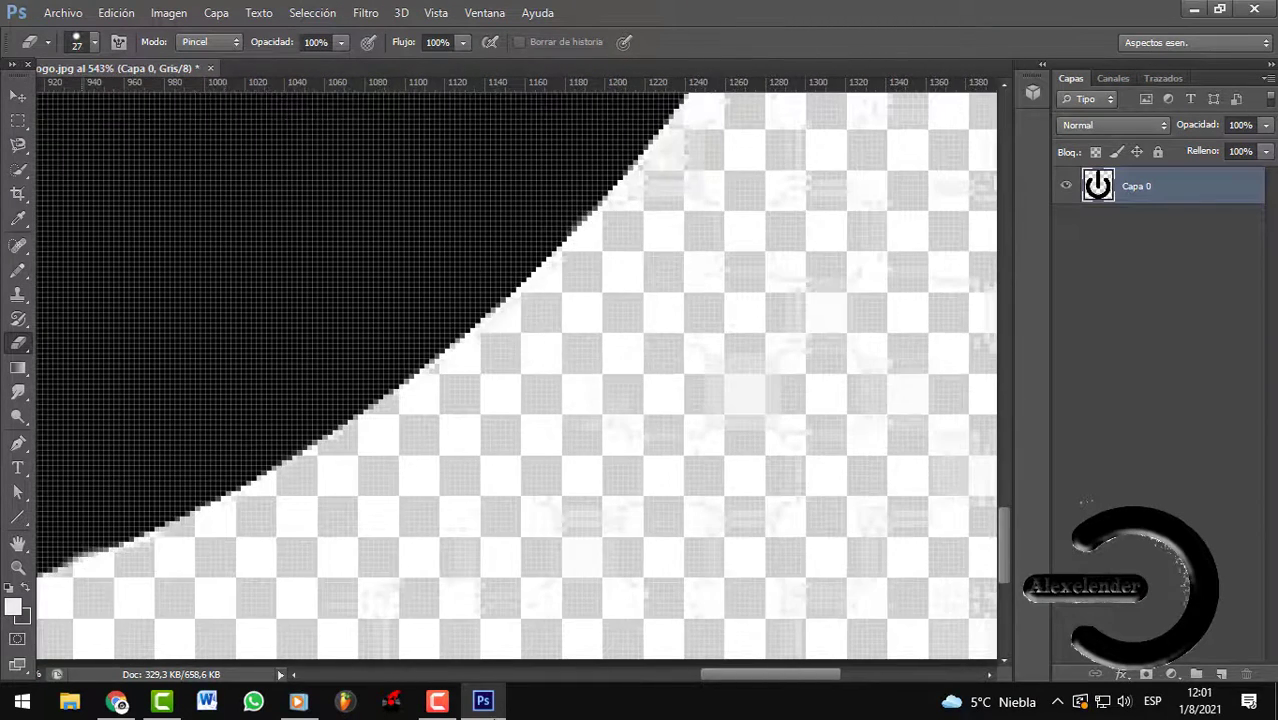
# Clean the light fringe along the ring's right outer edge, working up from the lower-right curve.
pyautogui.scroll(3, 517, 375)
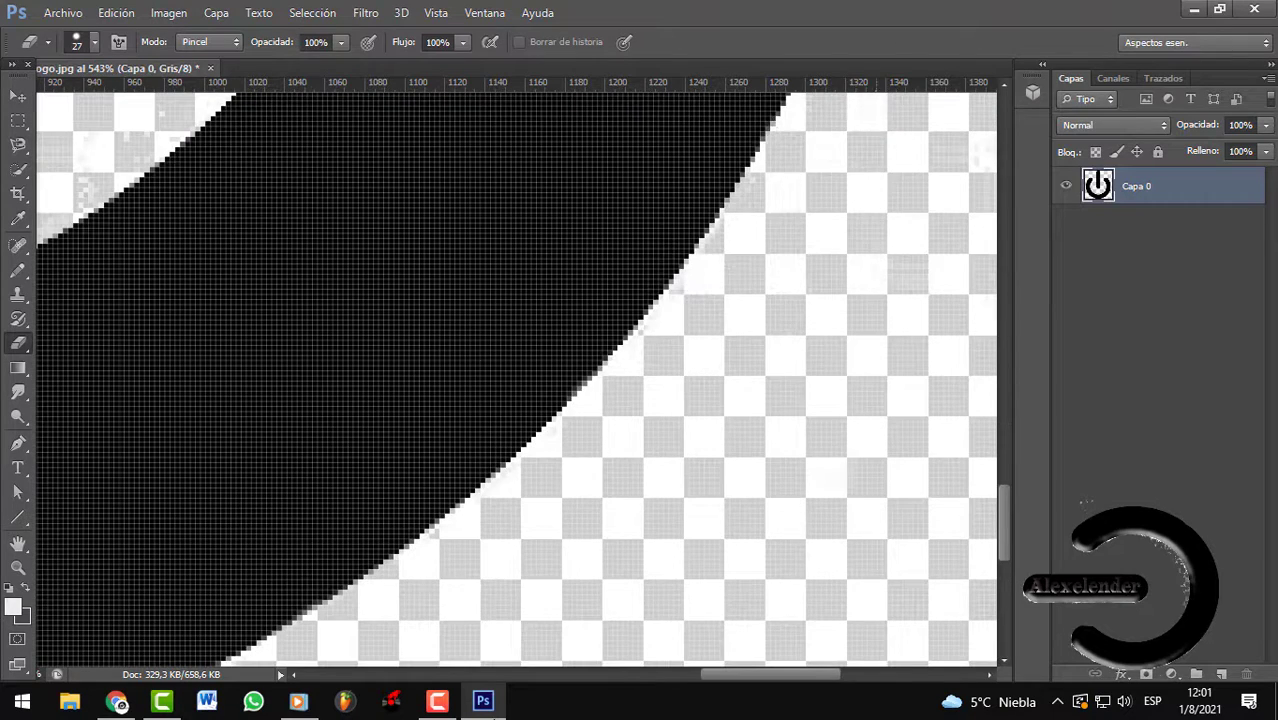
pyautogui.scroll(4, 517, 375)
pyautogui.scroll(4, 517, 375)
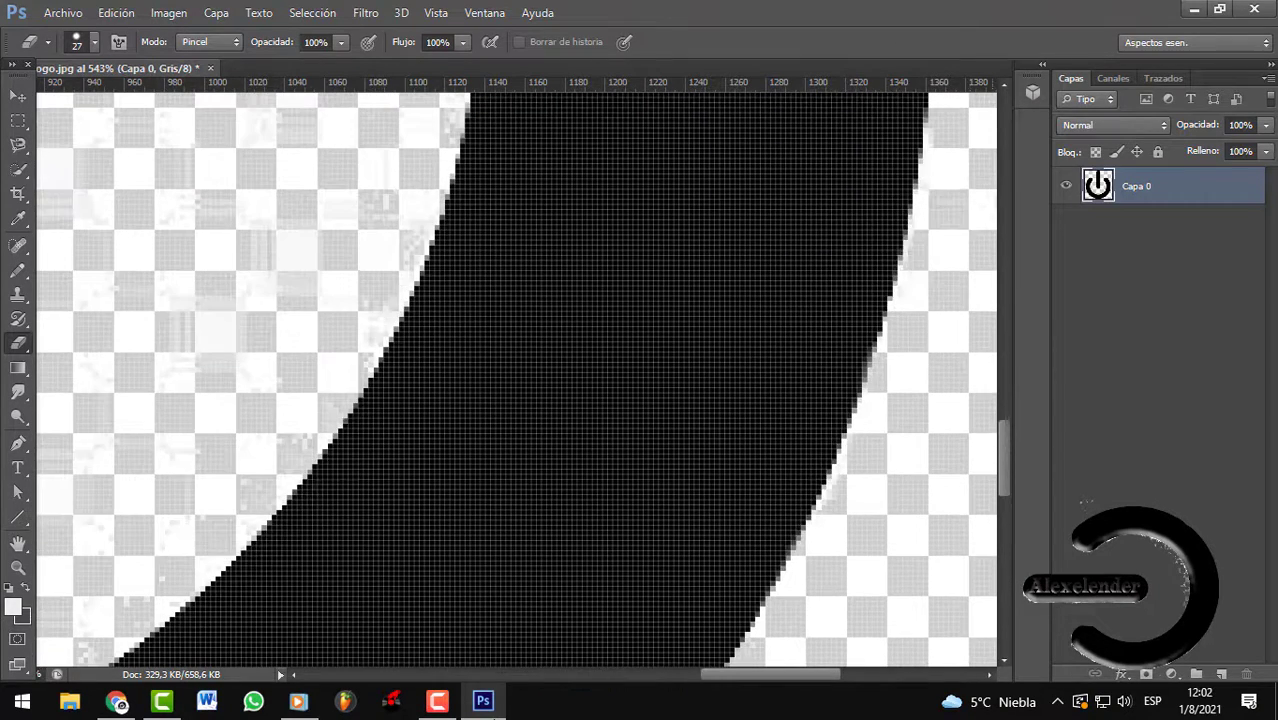
pyautogui.scroll(3, 517, 375)
pyautogui.scroll(4, 517, 375)
# Reduce the eraser brush to 10 px and clean the edge of the ring's right arm up to its rounded end.
pyautogui.click(94, 42)
pyautogui.moveTo(54, 103); pyautogui.dragTo(49, 103)
pyautogui.press('Return')
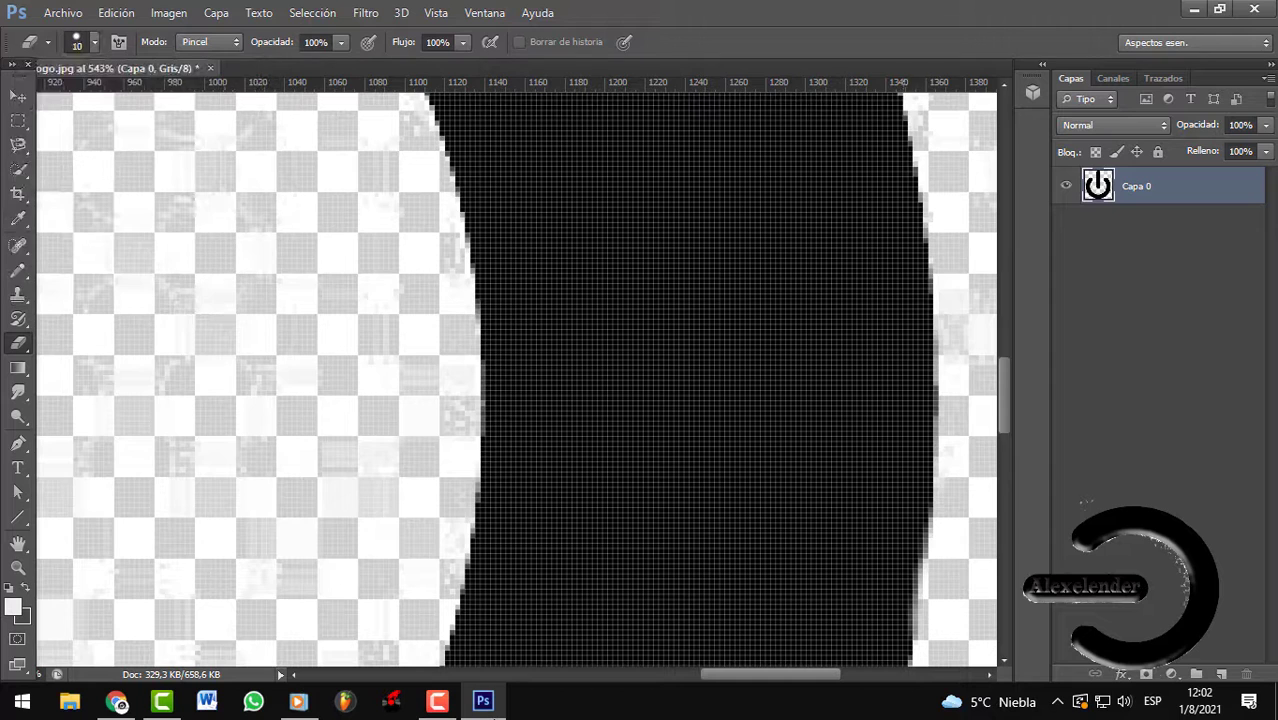
pyautogui.scroll(10, 517, 375)
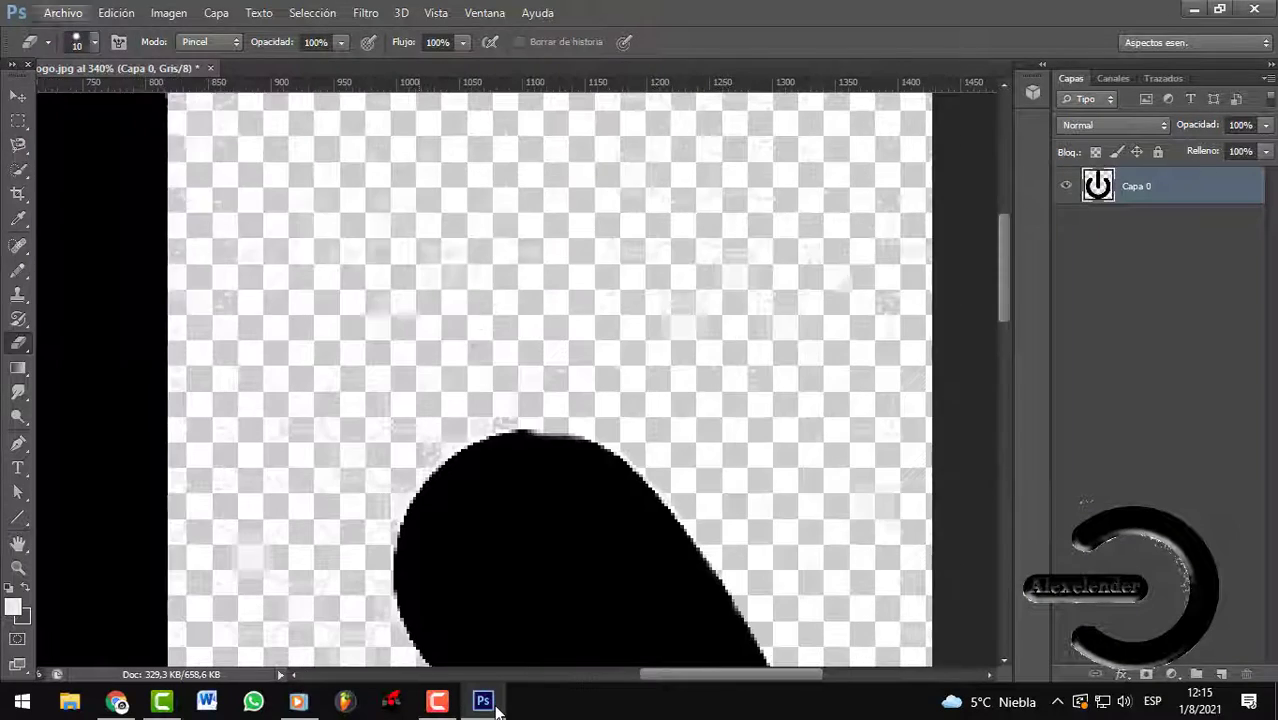
# Clear the leftover background between the central bar and the right arm with eraser brushes of 125 and 70 px.
pyautogui.scroll(4, 757, 375)
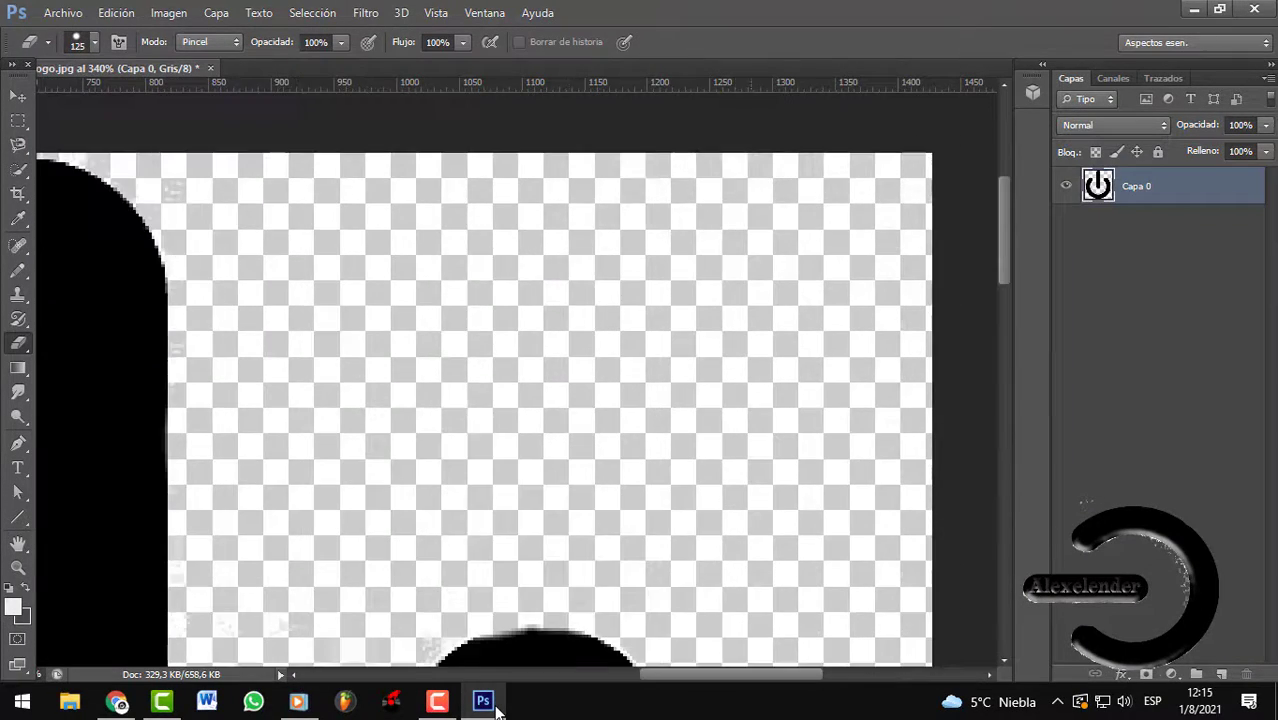
pyautogui.scroll(-10, 497, 706)
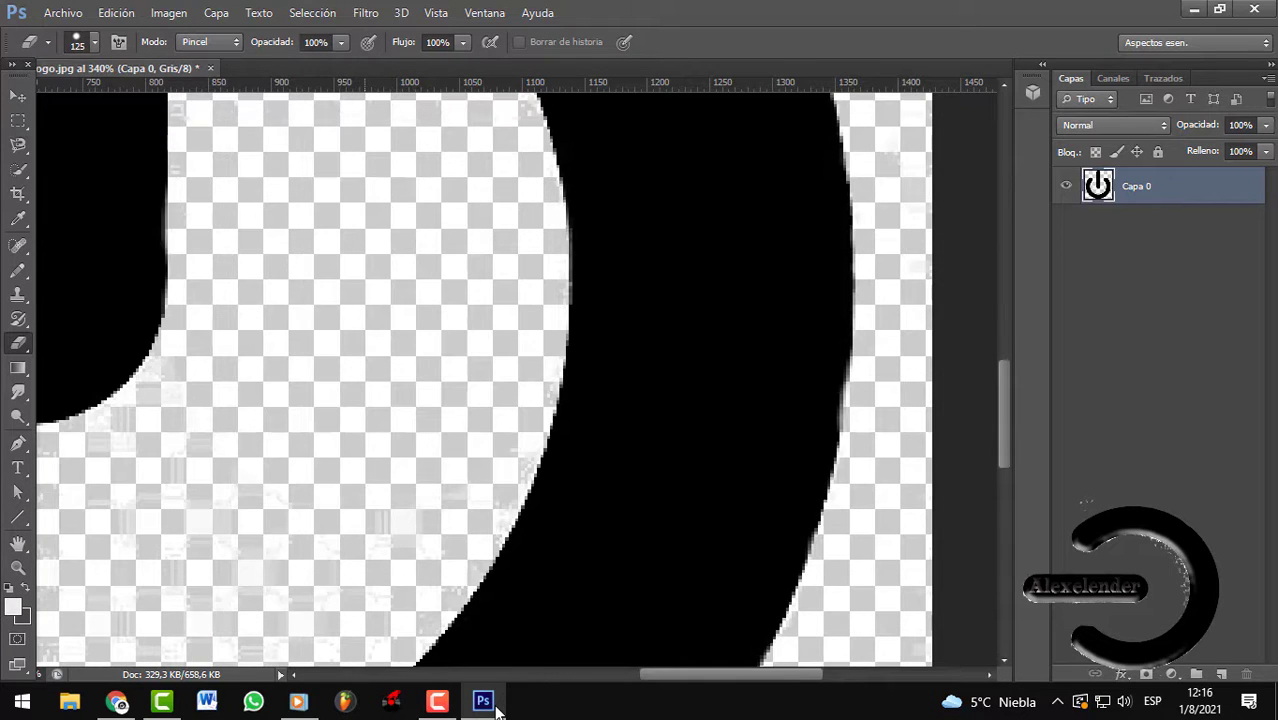
pyautogui.scroll(5, 497, 706)
pyautogui.press('[')
pyautogui.press('[')
pyautogui.press('[')
pyautogui.press('[')
pyautogui.scroll(5, 497, 706)
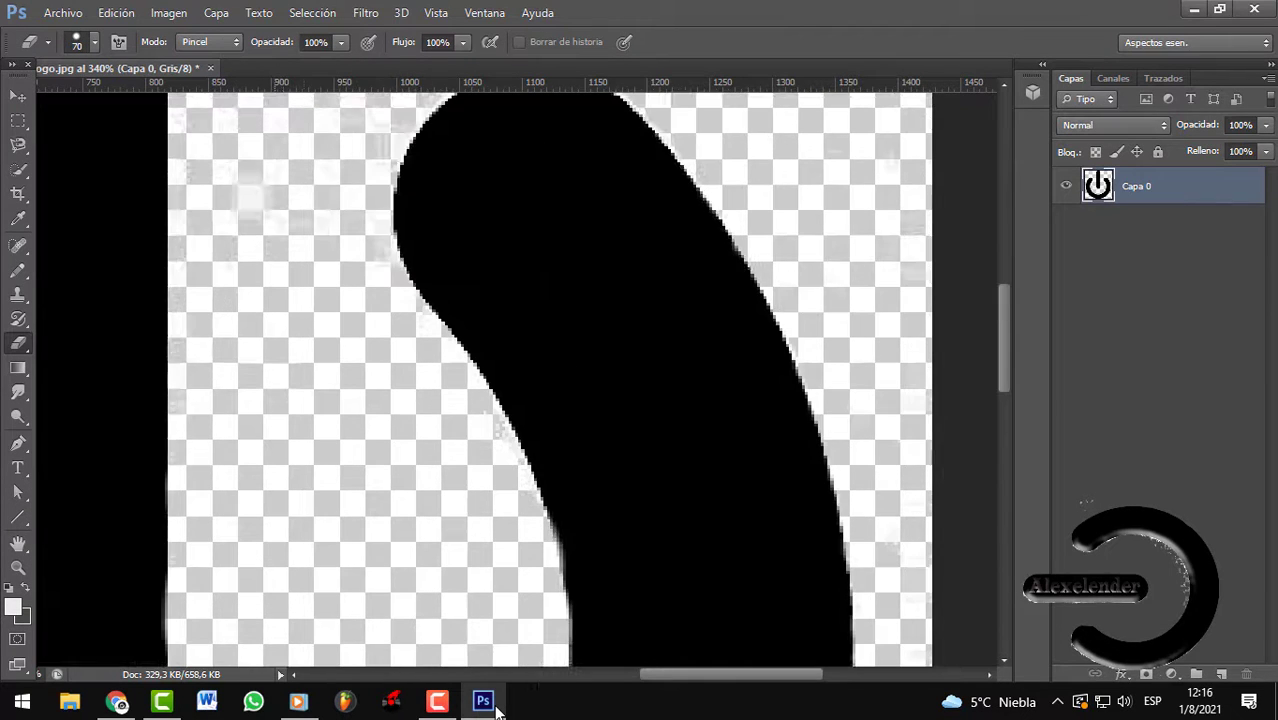
# Erase the remaining background specks inside the ring, around the lower part of the central bar and its straight sides.
pyautogui.scroll(-5, 497, 706)
pyautogui.hscroll(-10, 497, 706)
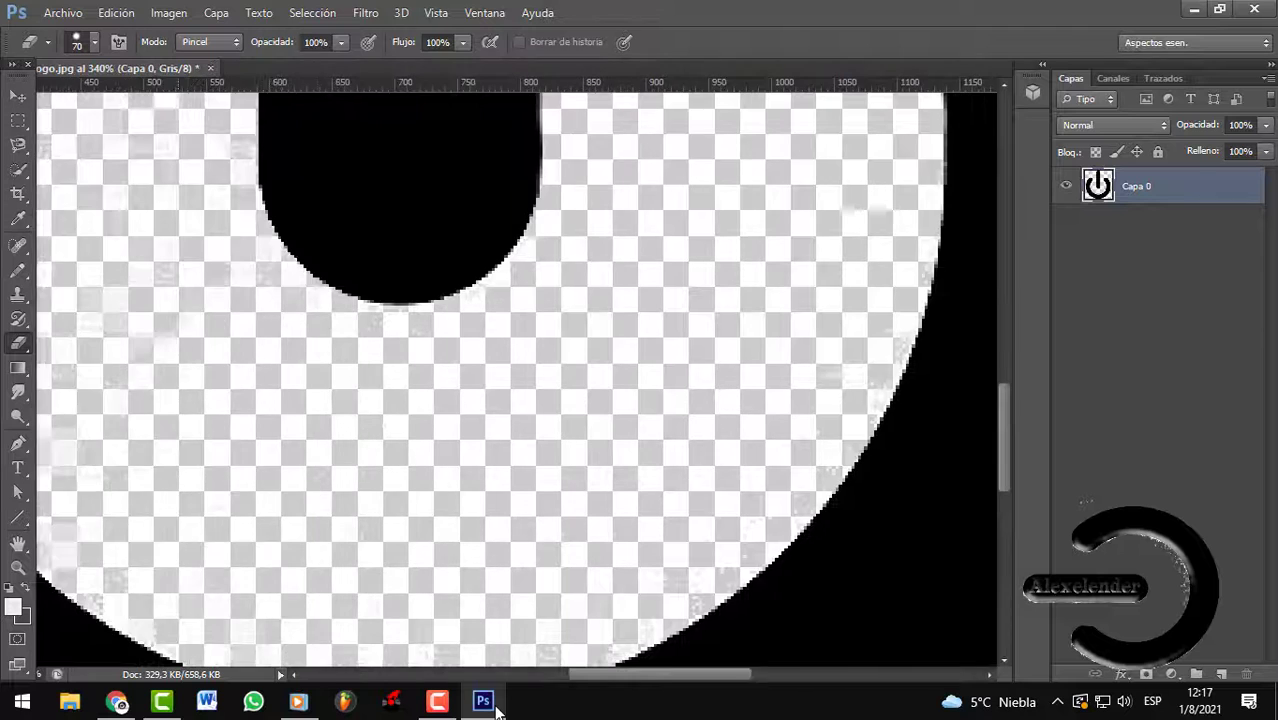
pyautogui.scroll(3, 497, 706)
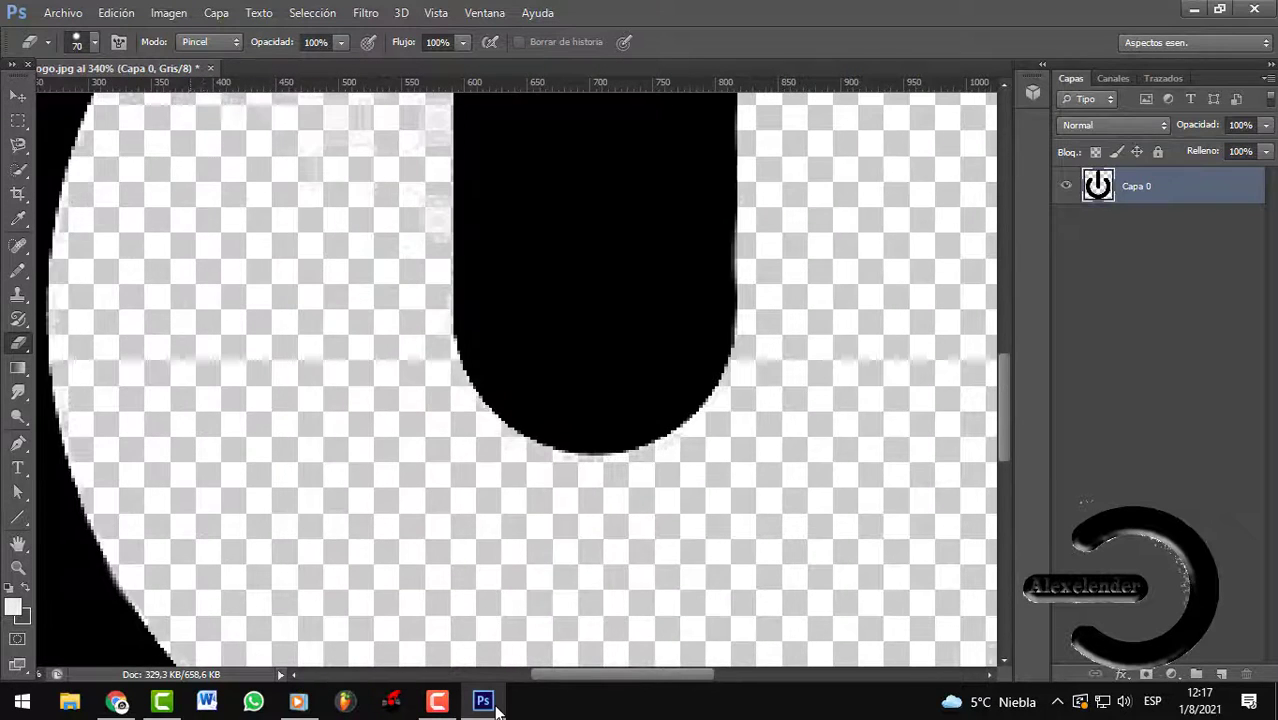
pyautogui.scroll(3, 497, 706)
pyautogui.scroll(3, 497, 706)
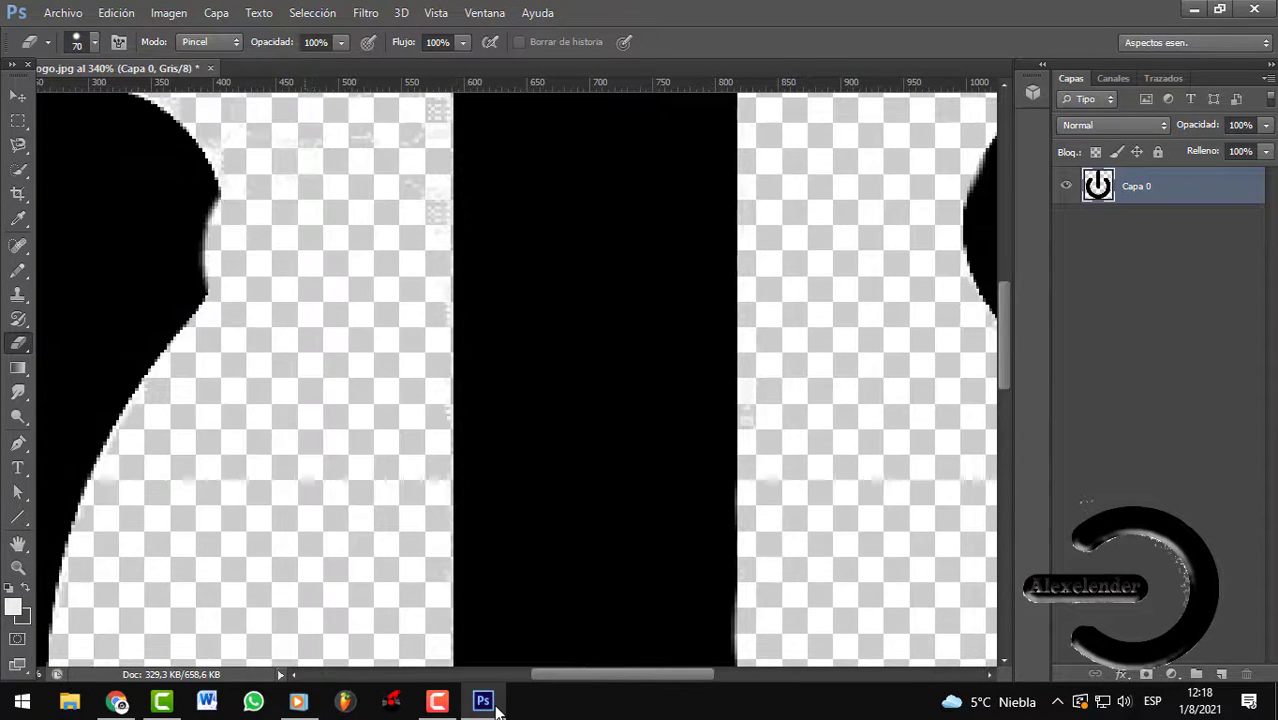
# Erase the leftover specks above the left arm and around the rounded top of the central bar.
pyautogui.scroll(3, 497, 706)
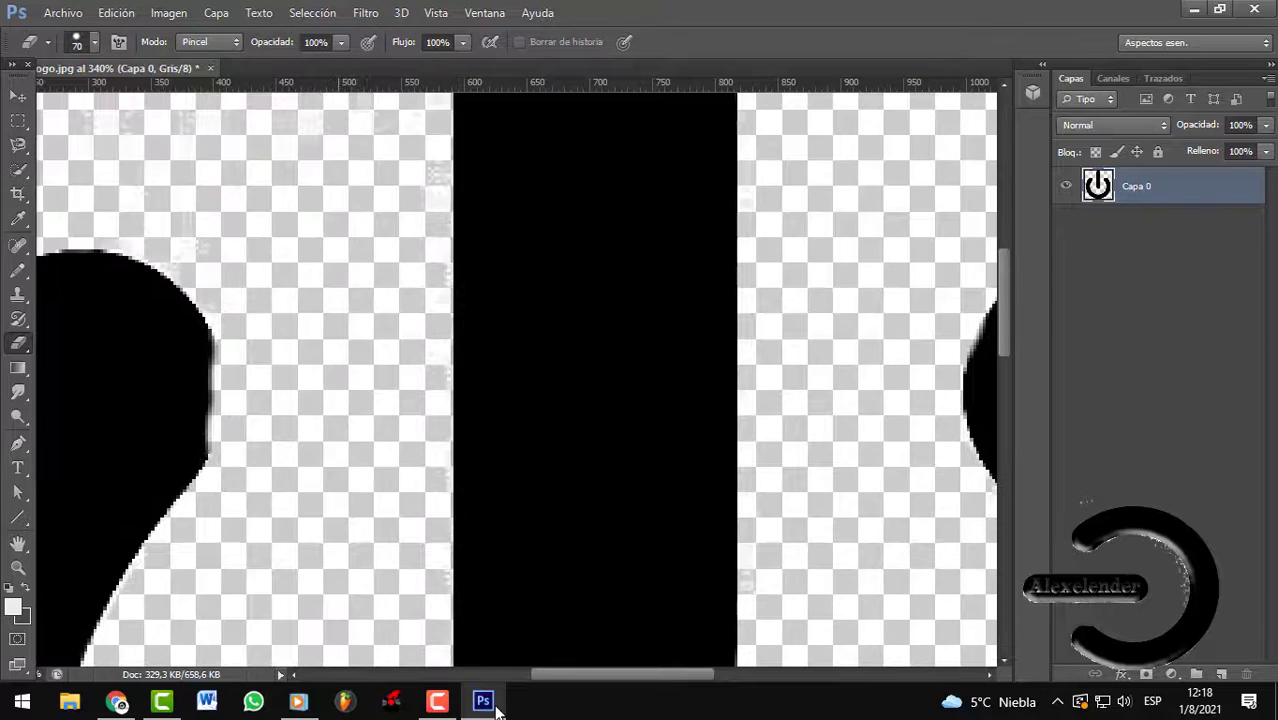
pyautogui.scroll(6, 497, 706)
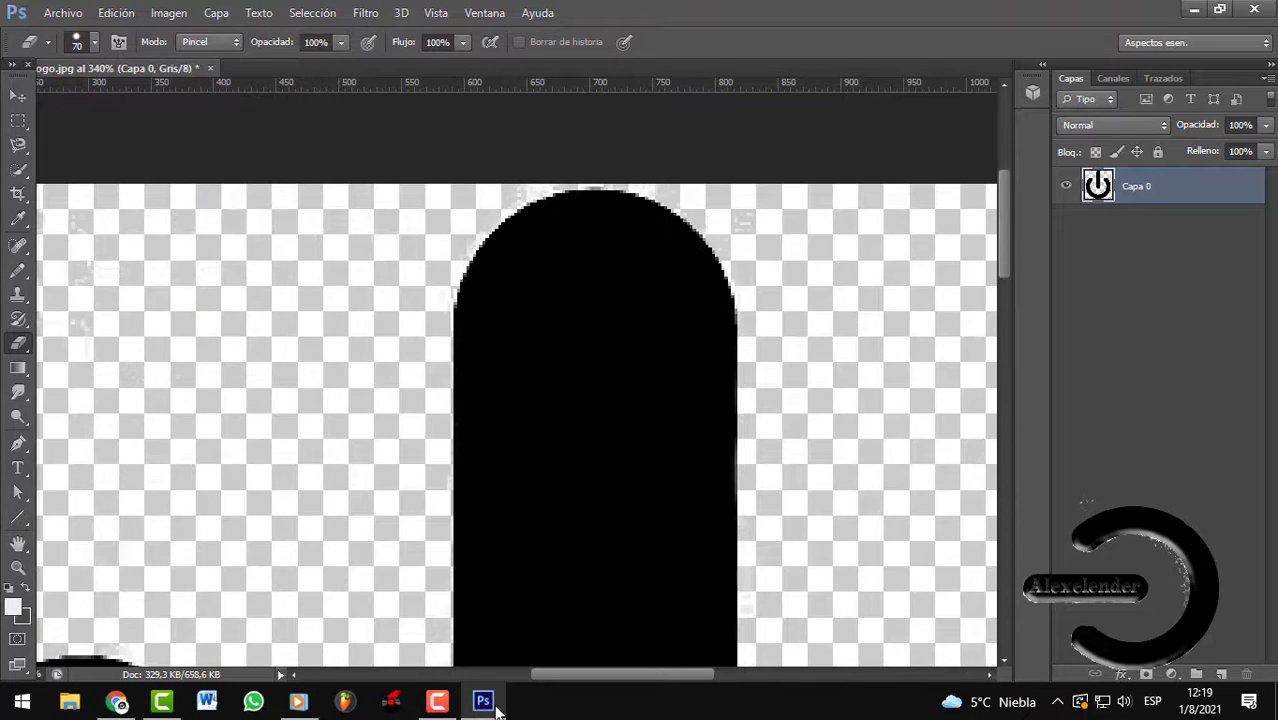
pyautogui.scroll(-5, 497, 706)
# Save the cleaned logo as the image 123 and check it in Windows Photo Viewer.
pyautogui.hotkey('alt', 'a')
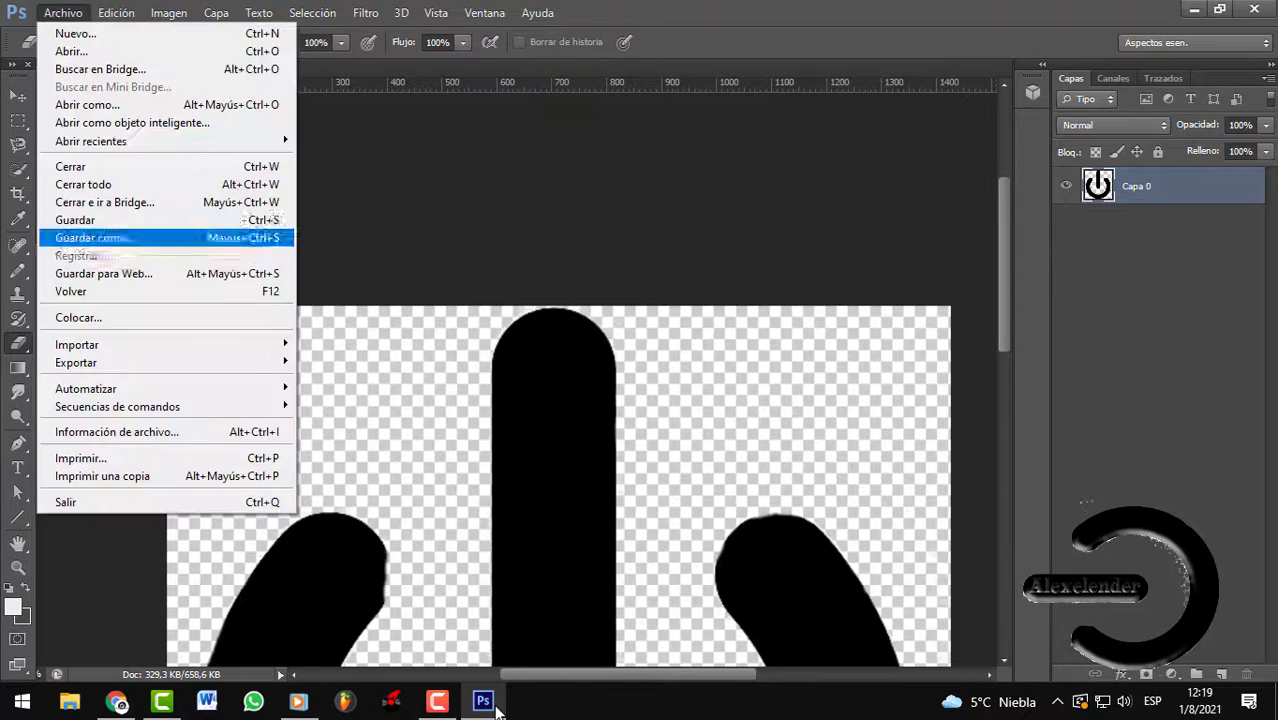
pyautogui.press('Escape')
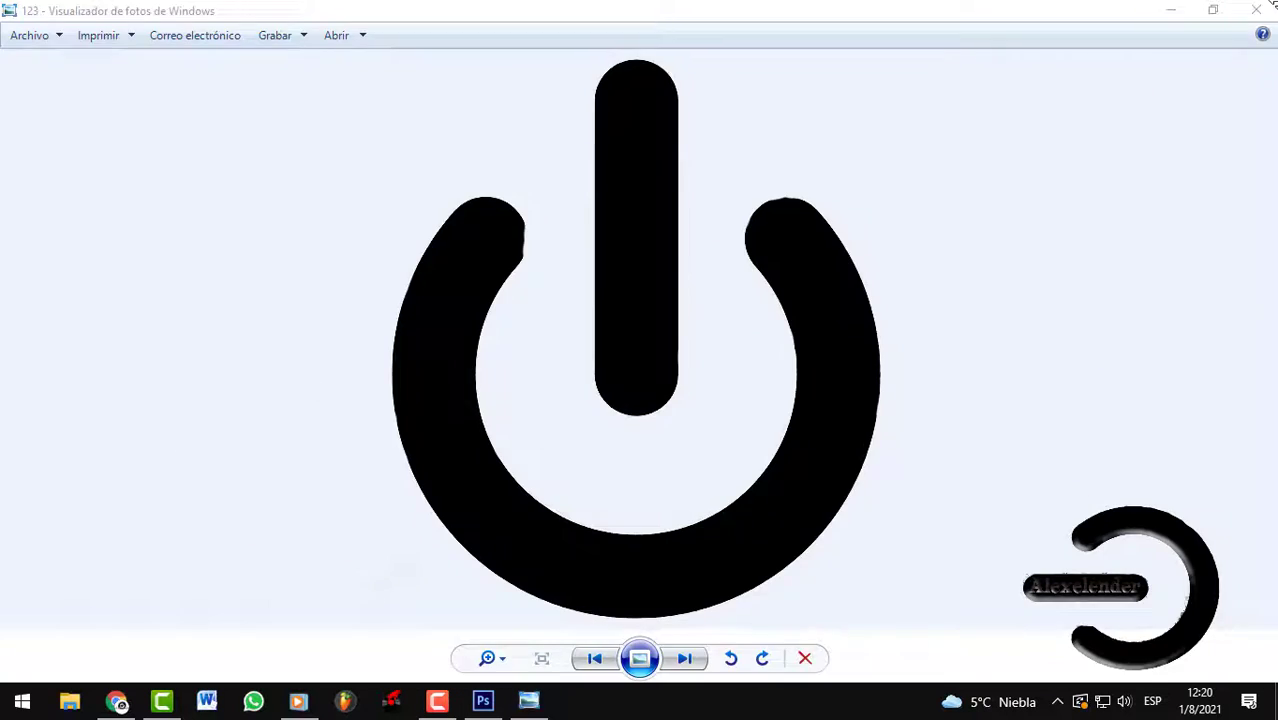
pyautogui.click(1268, 8)
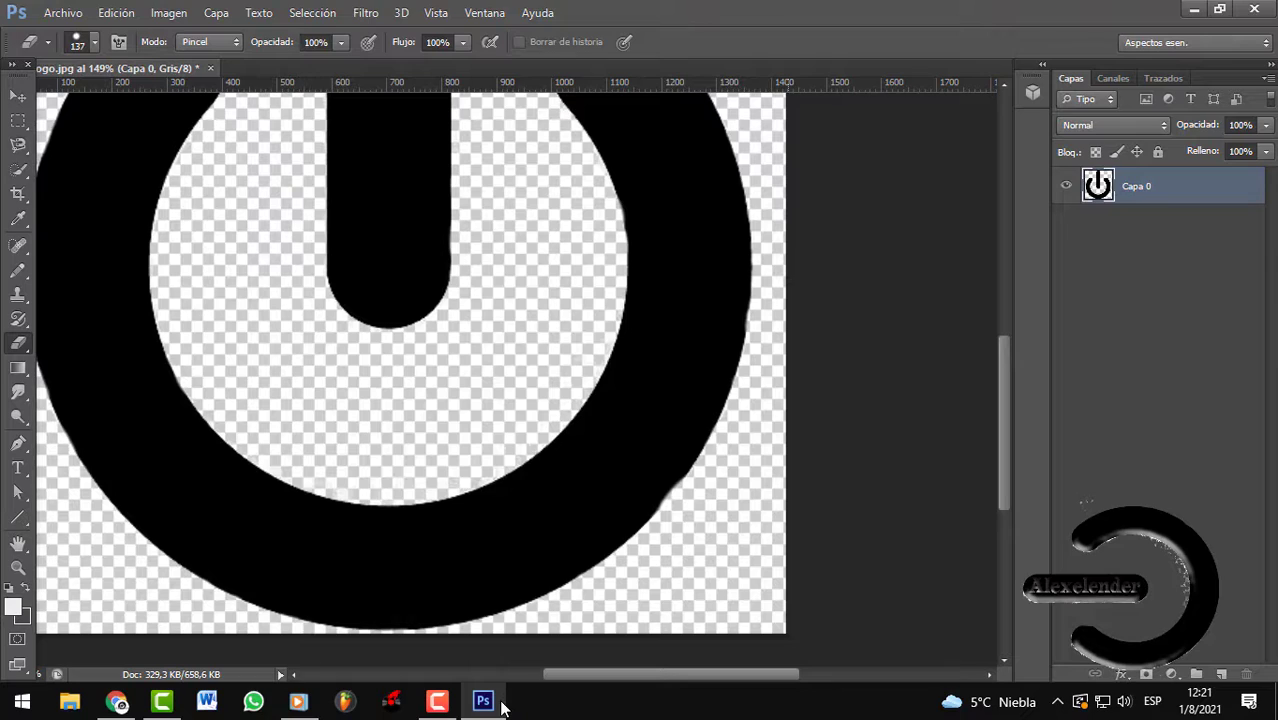
pyautogui.hotkey('alt', 'a')
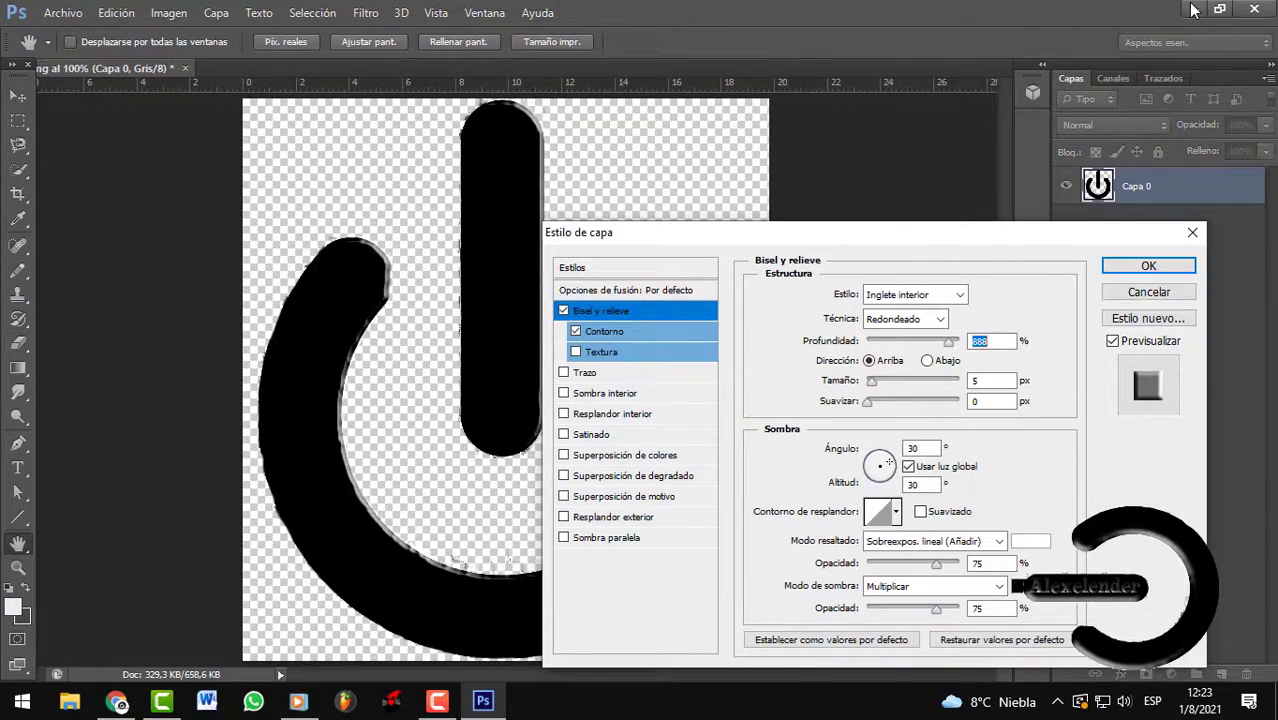
# Set the logo's inner bevel to size 16 px and soften 16 px, with light angle 126° and altitude 42°.
pyautogui.moveTo(872, 381)
pyautogui.mouseDown()
pyautogui.moveTo(906, 381)
pyautogui.moveTo(886, 381)
pyautogui.mouseUp()
pyautogui.moveTo(889, 461); pyautogui.dragTo(866, 469)
pyautogui.click(879, 512)
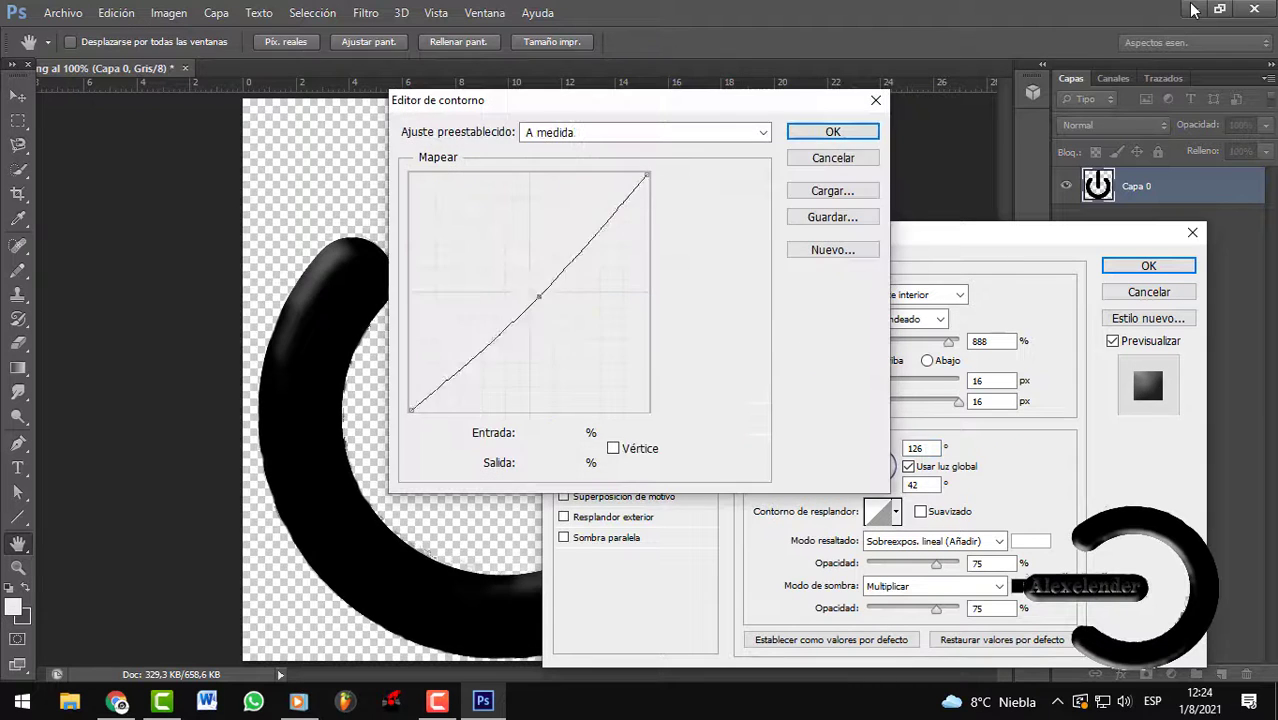
pyautogui.moveTo(537, 295); pyautogui.dragTo(511, 265)
pyautogui.click(833, 157)
pyautogui.click(585, 373)
pyautogui.moveTo(843, 293); pyautogui.dragTo(838, 293)
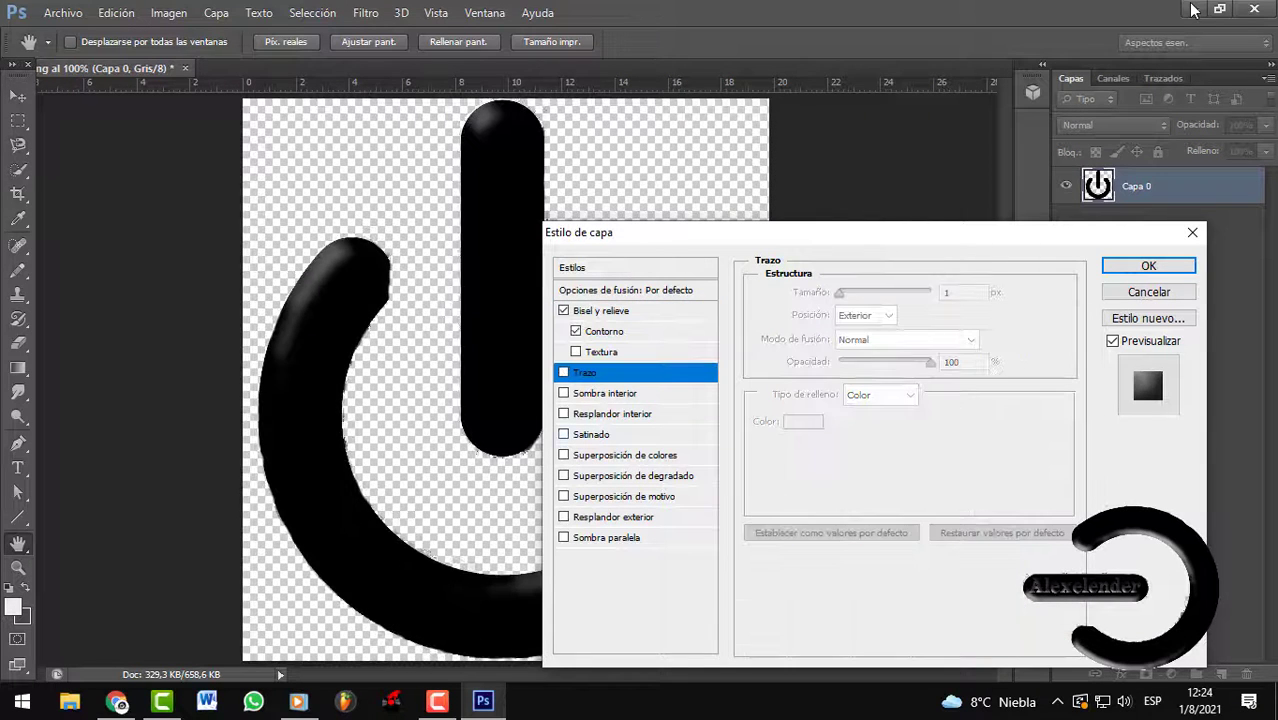
# Set the light angle to -95° through a temporary drop shadow, turn the shadow off again and apply the bevel style.
pyautogui.click(605, 537)
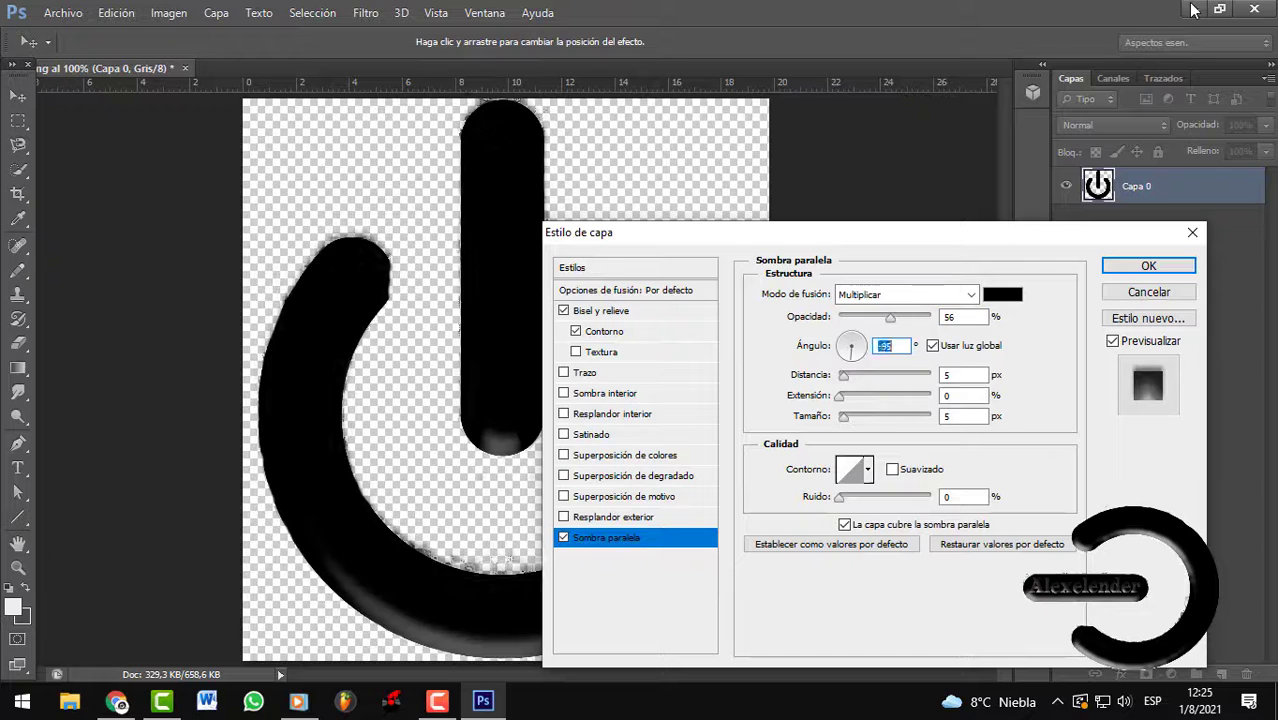
pyautogui.click(563, 537)
pyautogui.click(612, 516)
pyautogui.moveTo(760, 232); pyautogui.dragTo(797, 129)
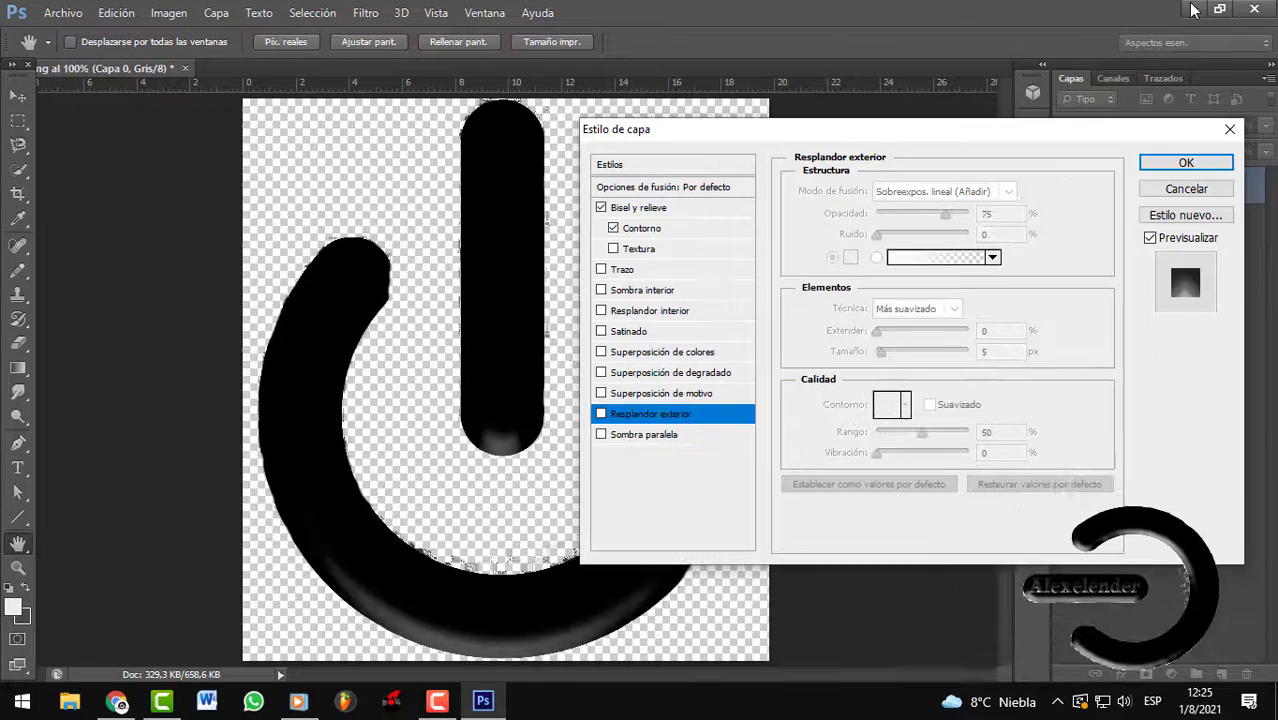
pyautogui.click(642, 228)
pyautogui.press('Return')
pyautogui.press('e')
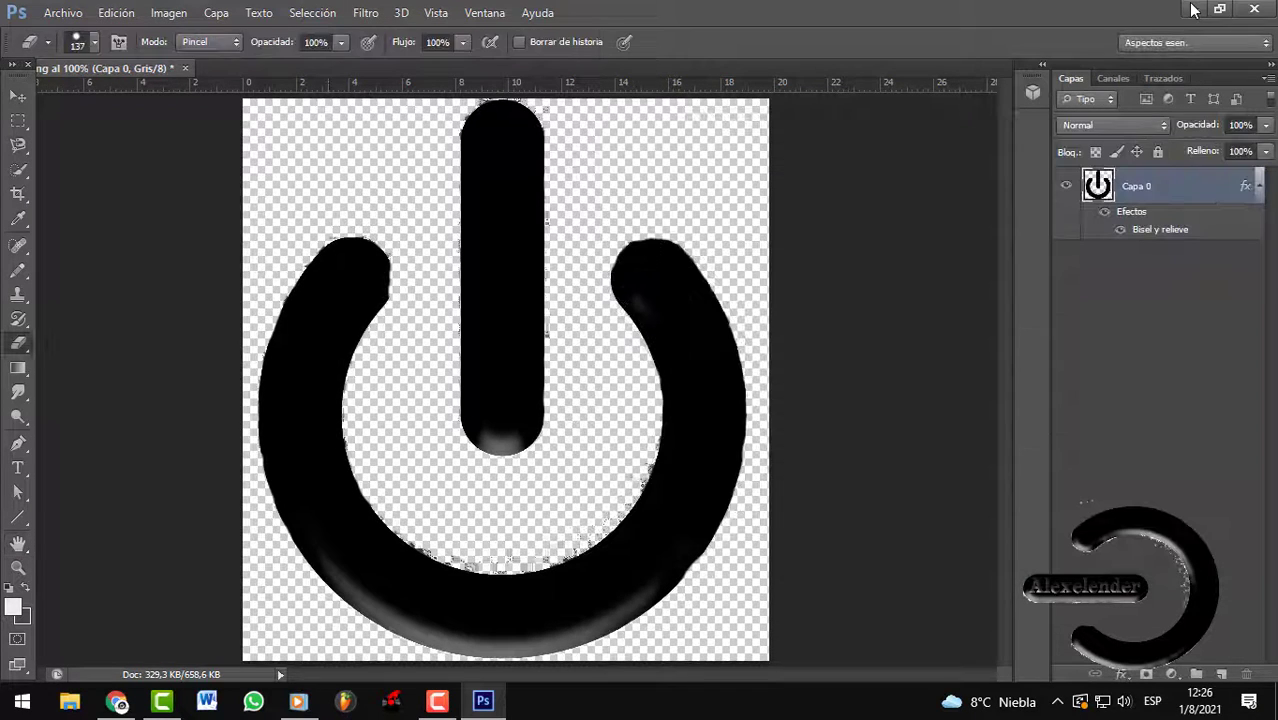
# Create a new transparent document and add the text "Alexelender" in black Tahoma at 72 pt.
pyautogui.hotkey('ctrl', 'n')
pyautogui.press('Return')
pyautogui.press('t')
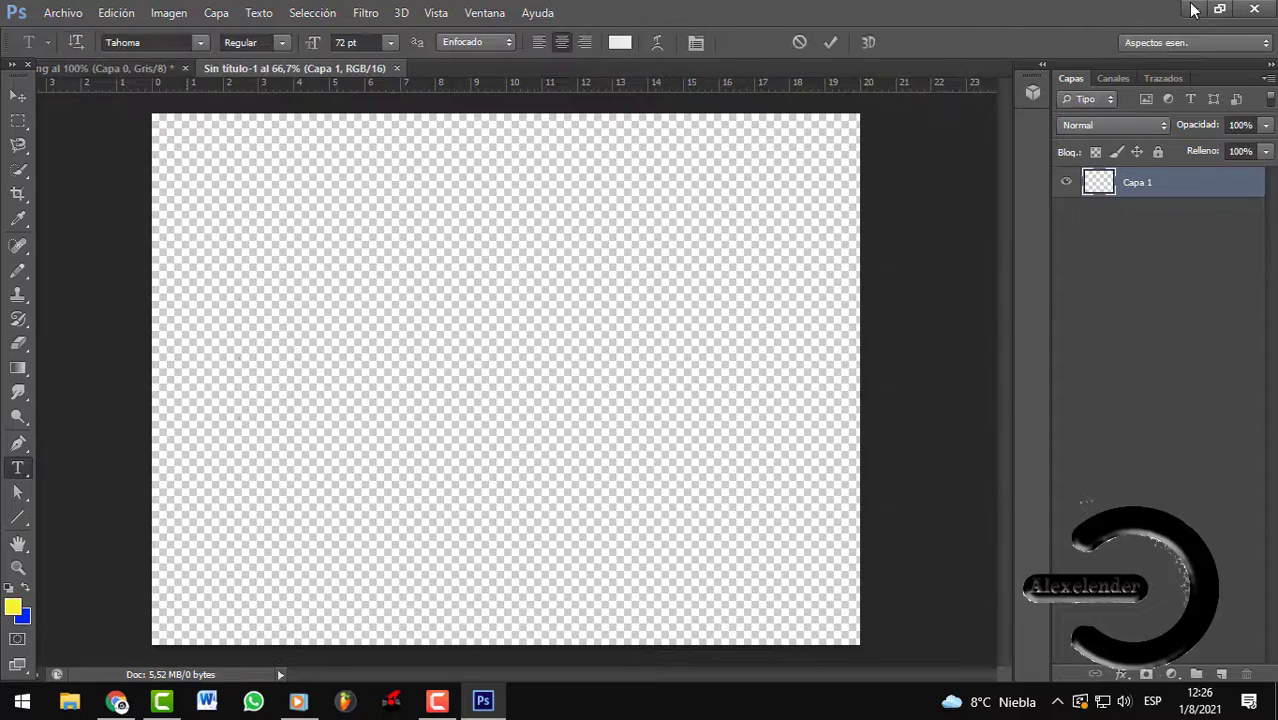
pyautogui.hotkey('ctrl', 'a')
pyautogui.click(620, 42)
pyautogui.press('Return')
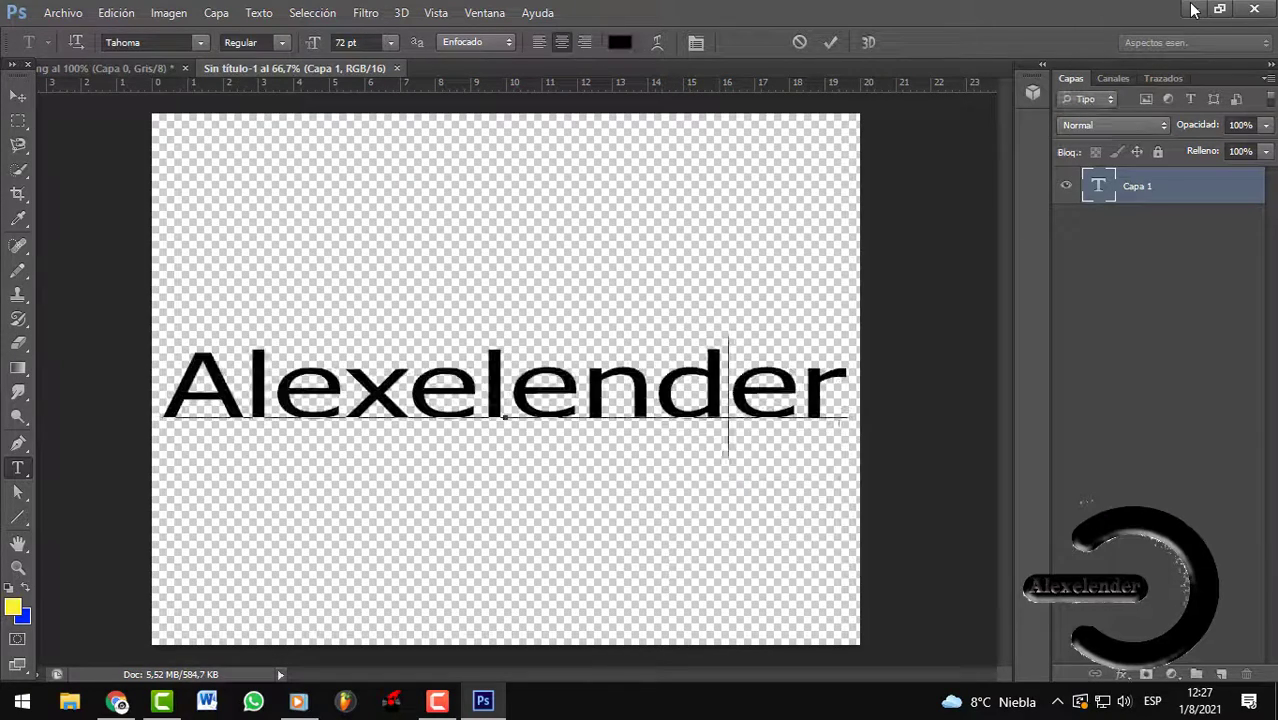
# Change the text's font to Wide Latin and stretch it across the lower part of the canvas.
pyautogui.hotkey('ctrl', 'a')
pyautogui.keyDown('ctrl'); pyautogui.moveTo(505, 400); pyautogui.dragTo(921, 513); pyautogui.keyUp('ctrl')
pyautogui.click(200, 42)
pyautogui.click(180, 620)
pyautogui.keyDown('ctrl'); pyautogui.moveTo(228, 513); pyautogui.dragTo(750, 505); pyautogui.keyUp('ctrl')
pyautogui.keyDown('ctrl'); pyautogui.moveTo(506, 558); pyautogui.dragTo(504, 579); pyautogui.keyUp('ctrl')
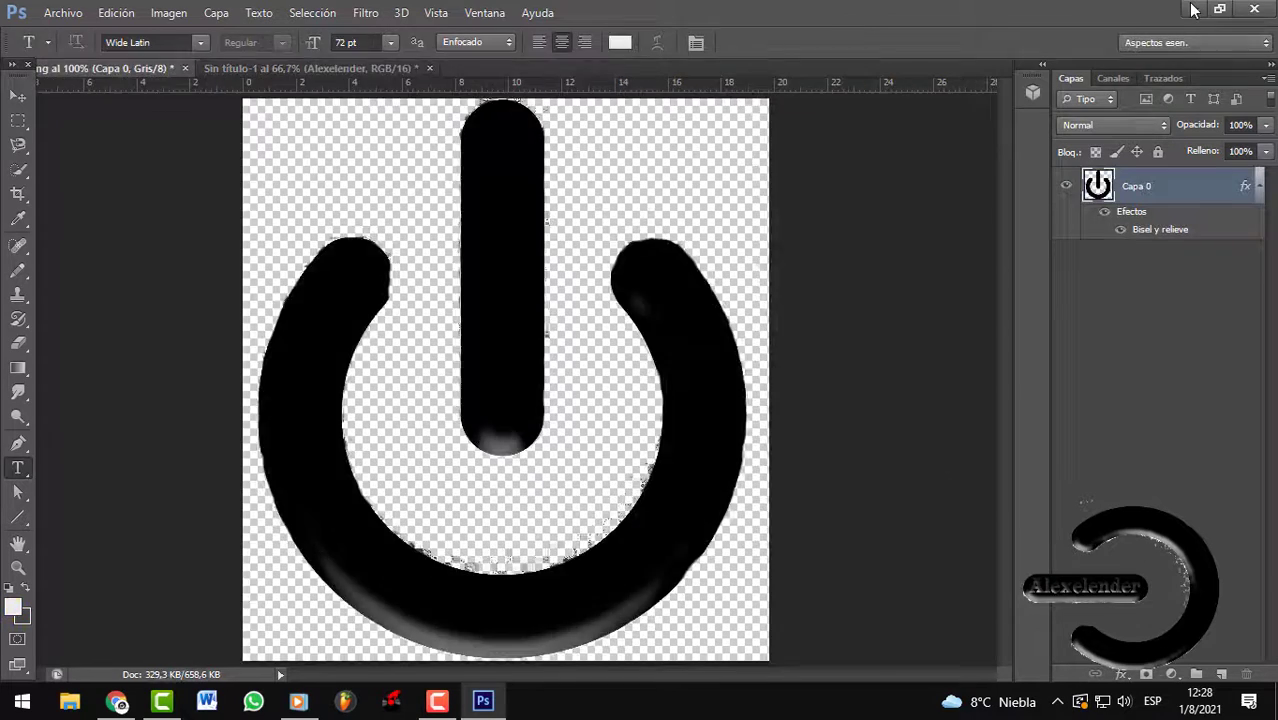
# Bring the beveled logo into the text document, place it behind the text and enlarge it to about 141%.
pyautogui.moveTo(499, 400); pyautogui.dragTo(505, 487)
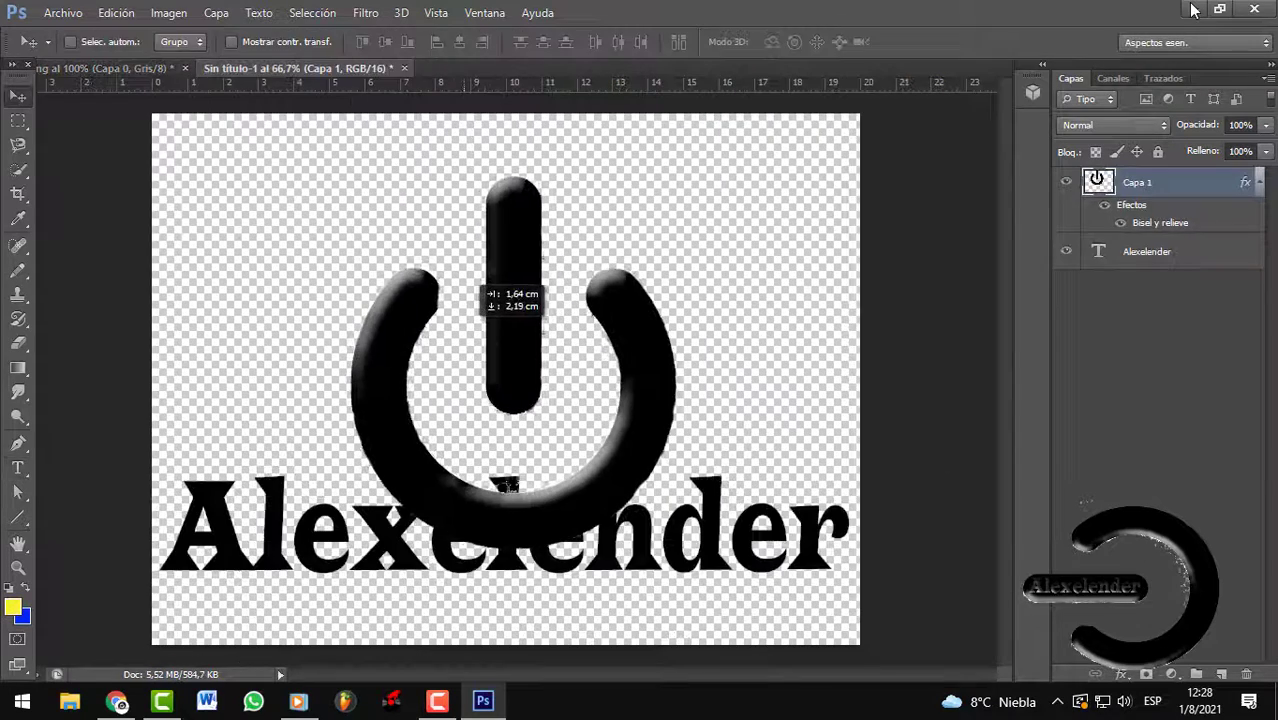
pyautogui.hotkey('ctrl', 't')
pyautogui.keyDown('shift'); pyautogui.moveTo(343, 175); pyautogui.dragTo(288, 117); pyautogui.keyUp('shift')
pyautogui.keyDown('shift'); pyautogui.moveTo(690, 551); pyautogui.dragTo(782, 646); pyautogui.keyUp('shift')
pyautogui.moveTo(533, 382); pyautogui.dragTo(521, 380)
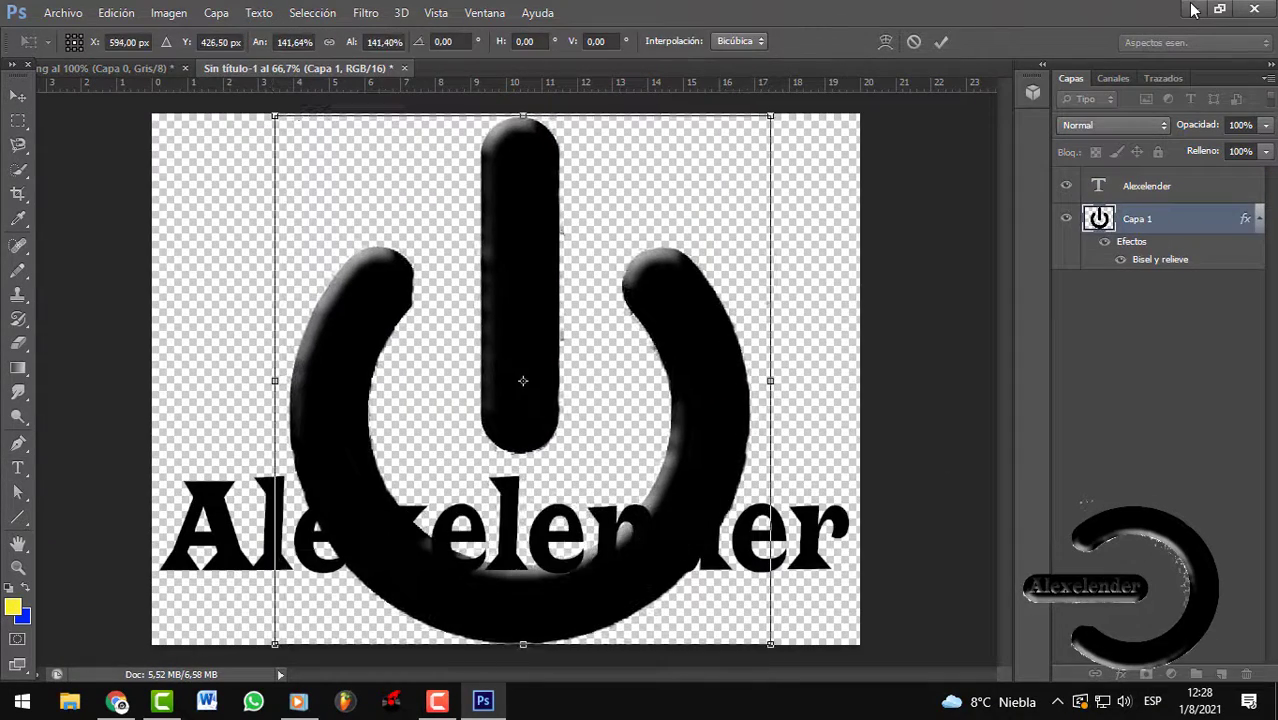
pyautogui.press('Return')
# Set the colour of the Alexelender text to dark grey 413939.
pyautogui.doubleClick(1098, 186)
pyautogui.click(620, 42)
pyautogui.moveTo(663, 426); pyautogui.dragTo(670, 488)
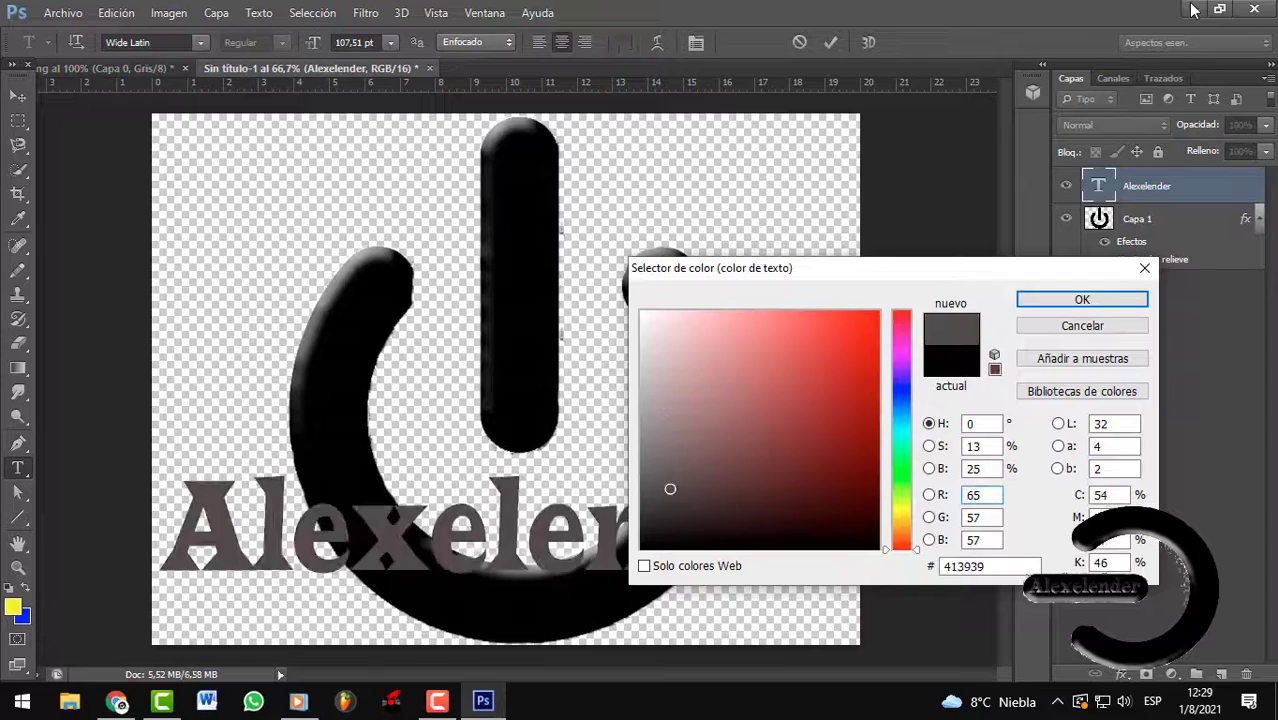
pyautogui.click(1083, 297)
# Scale the logo down proportionally and centre it on the canvas behind the text.
pyautogui.click(1137, 219)
pyautogui.hotkey('ctrl', 't')
pyautogui.keyDown('shift'); pyautogui.moveTo(274, 117); pyautogui.dragTo(395, 250); pyautogui.keyUp('shift')
pyautogui.moveTo(514, 330); pyautogui.dragTo(440, 258)
pyautogui.press('Return')
# Give the text an inner bevel with 551% depth and 16 px size, and turn the light to come from below.
pyautogui.doubleClick(1205, 186)
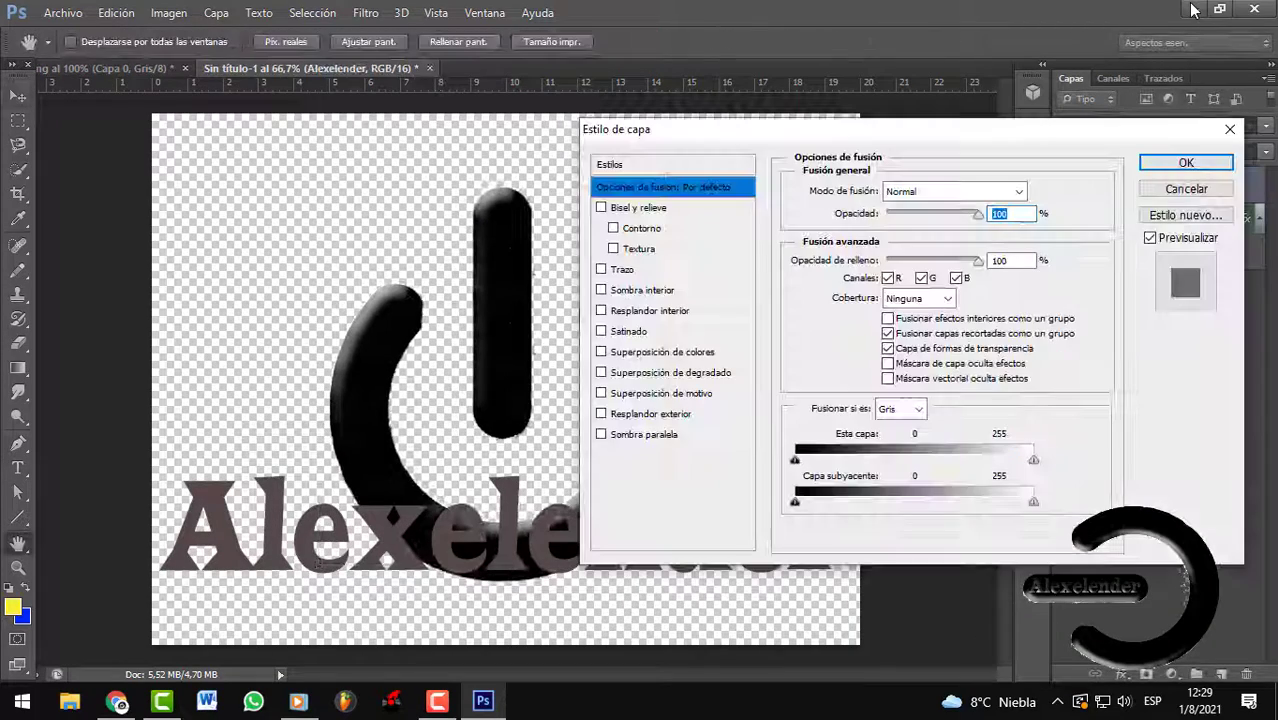
pyautogui.click(638, 208)
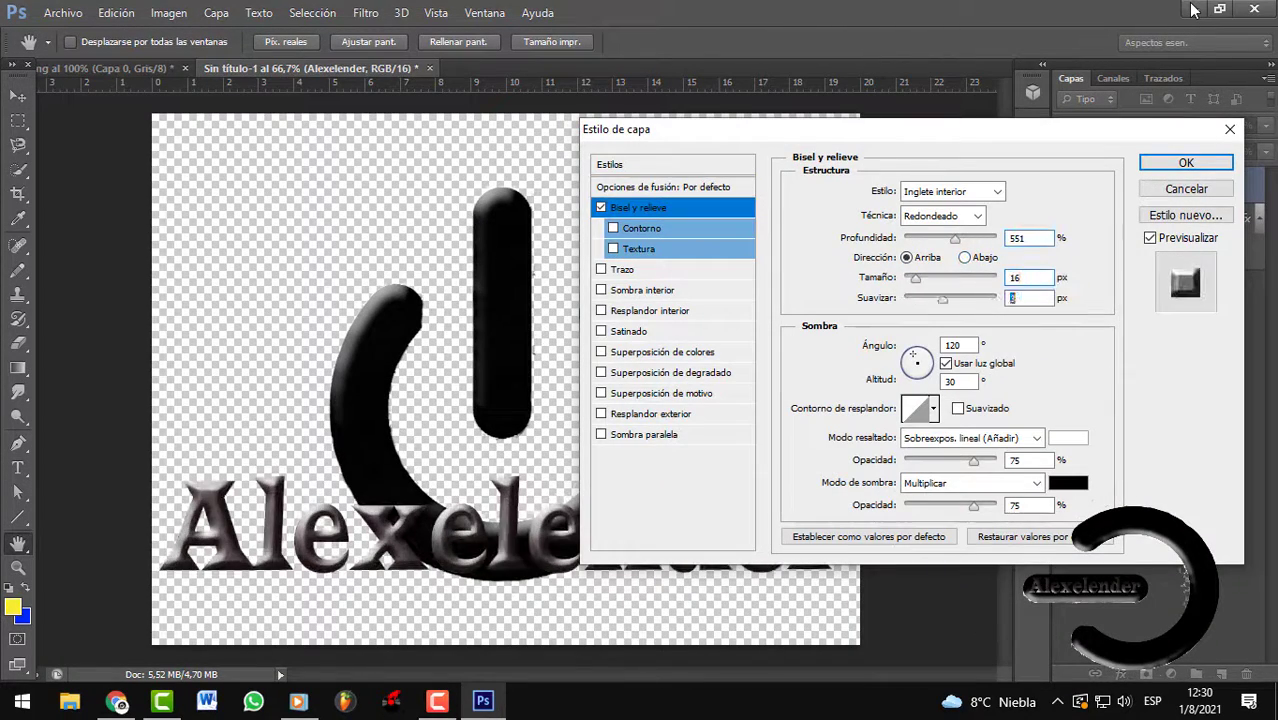
pyautogui.moveTo(912, 354); pyautogui.dragTo(914, 372)
pyautogui.click(1186, 163)
# Increase the size of the logo layer's bevel and apply the layer style.
pyautogui.doubleClick(1205, 254)
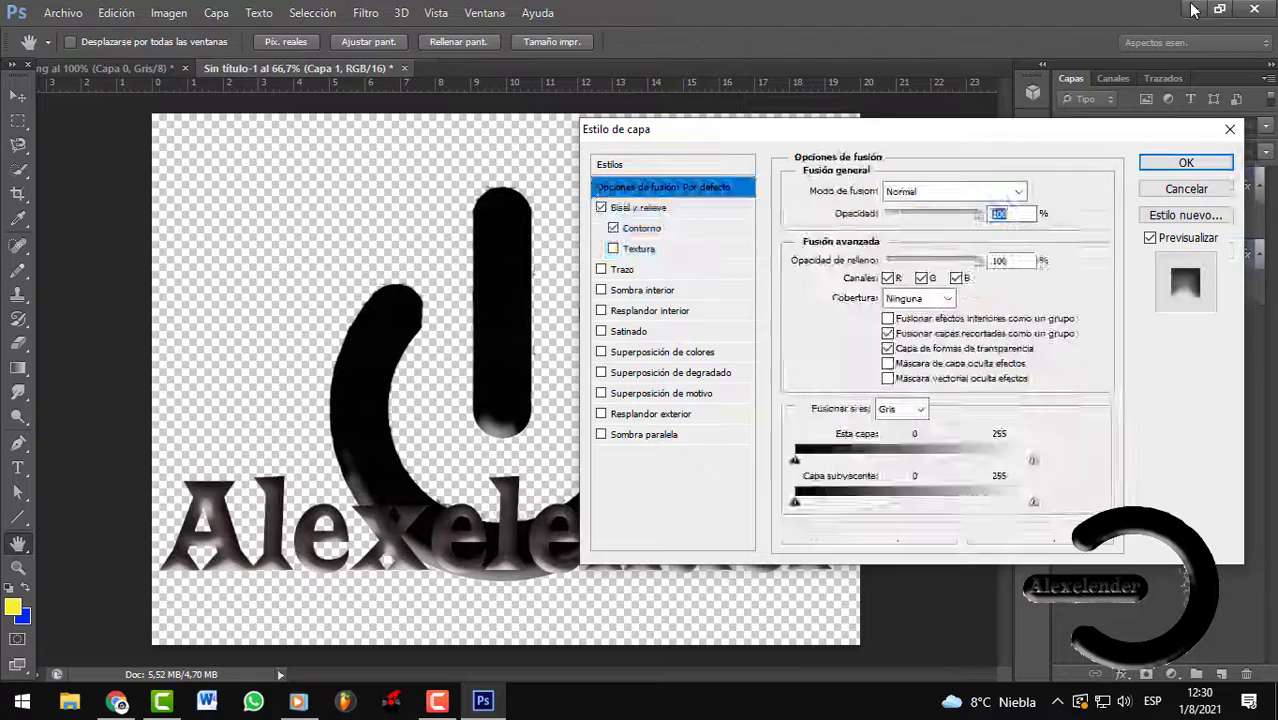
pyautogui.click(638, 208)
pyautogui.moveTo(918, 279); pyautogui.dragTo(937, 279)
pyautogui.press('Return')
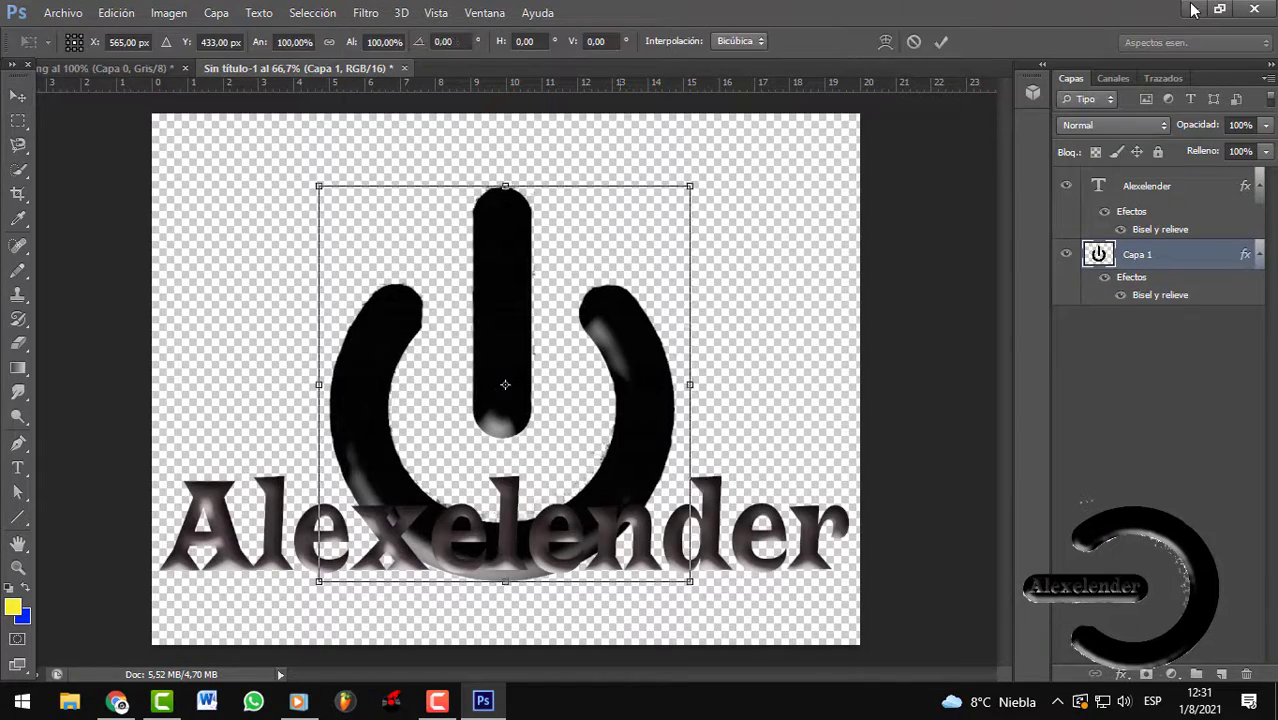
# Rotate the logo 90° counterclockwise so that its straight bar lies horizontally.
pyautogui.moveTo(705, 170); pyautogui.dragTo(291, 184)
pyautogui.press('Return')
# Scale the Alexelender text down to about 34% and place it over the logo's horizontal bar.
pyautogui.moveTo(785, 518); pyautogui.dragTo(830, 387)
pyautogui.hotkey('ctrl', 't')
pyautogui.moveTo(197, 322); pyautogui.dragTo(664, 427)
pyautogui.moveTo(651, 437); pyautogui.dragTo(382, 376)
pyautogui.scroll(5, 340, 387)
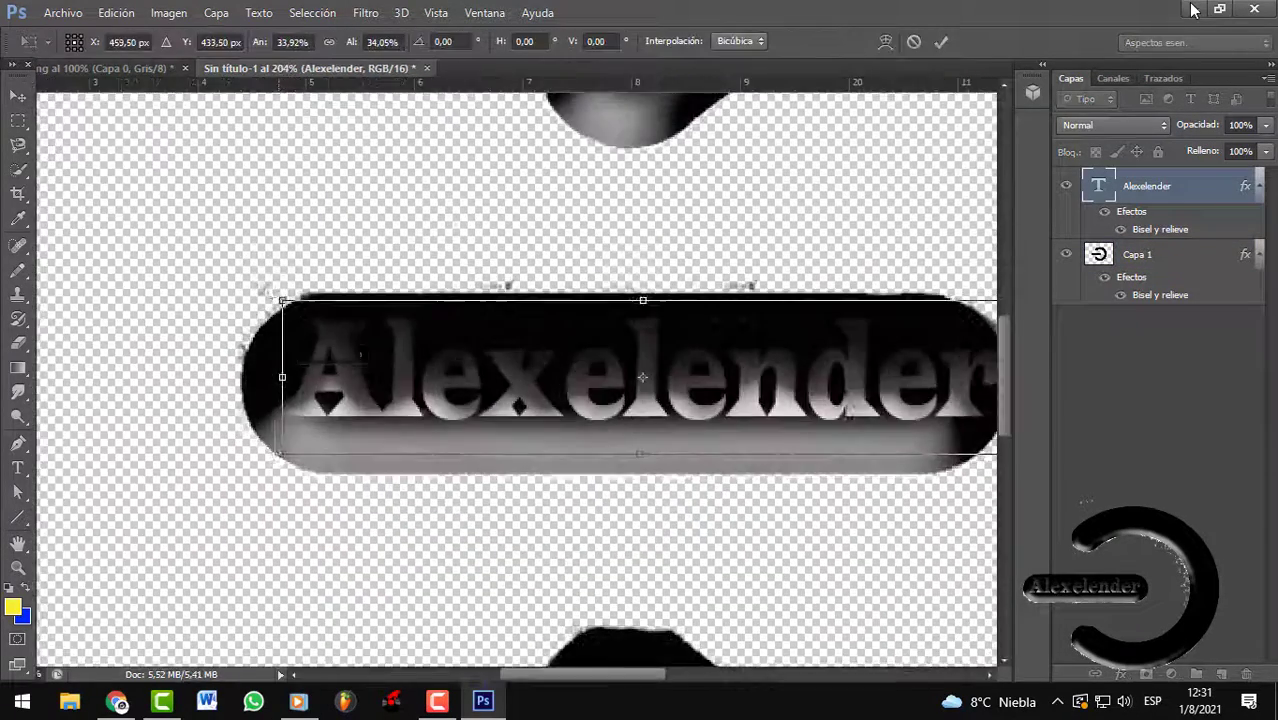
# Narrow the text slightly at both ends so it fits inside the bar, and apply the transformation.
pyautogui.moveTo(282, 377); pyautogui.dragTo(284, 377)
pyautogui.hscroll(2, 516, 380)
pyautogui.moveTo(928, 377); pyautogui.dragTo(894, 377)
pyautogui.scroll(-5, 516, 380)
pyautogui.press('Return')
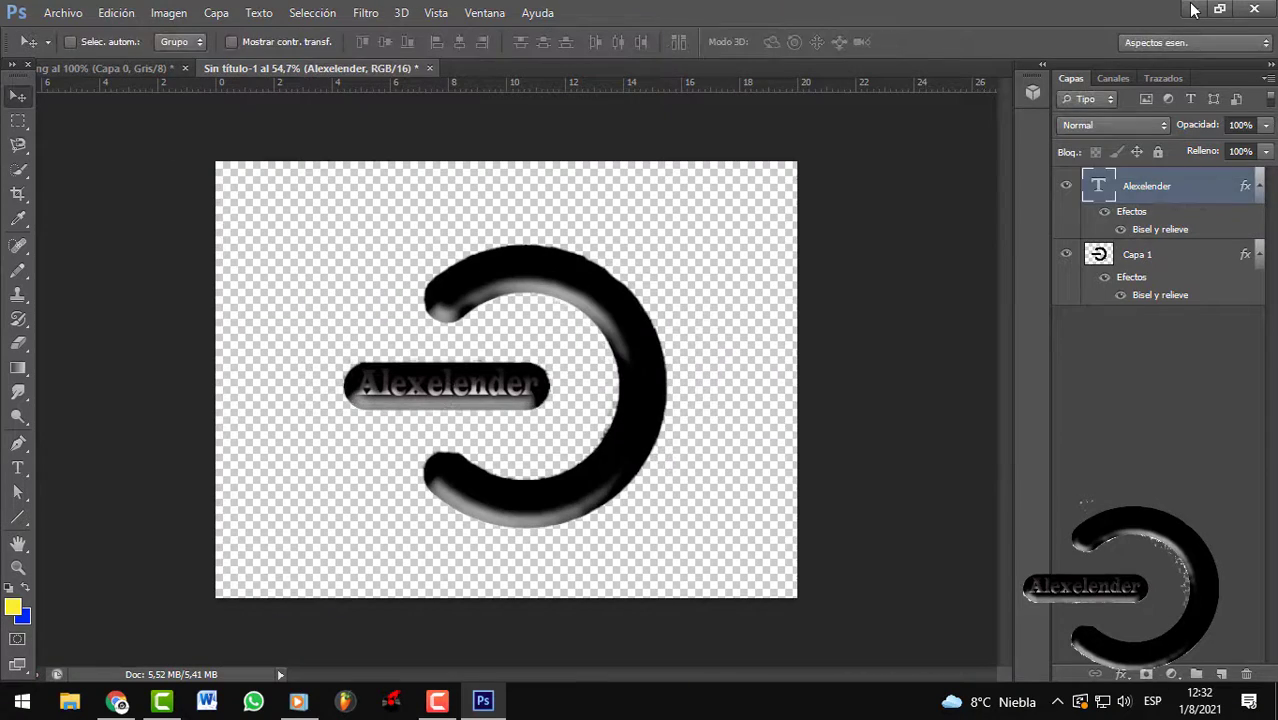
# Revisit the text's bevel and emboss settings and adjust the bevel of the logo layer, applying both styles.
pyautogui.doubleClick(1160, 230)
pyautogui.click(1186, 162)
pyautogui.doubleClick(1190, 254)
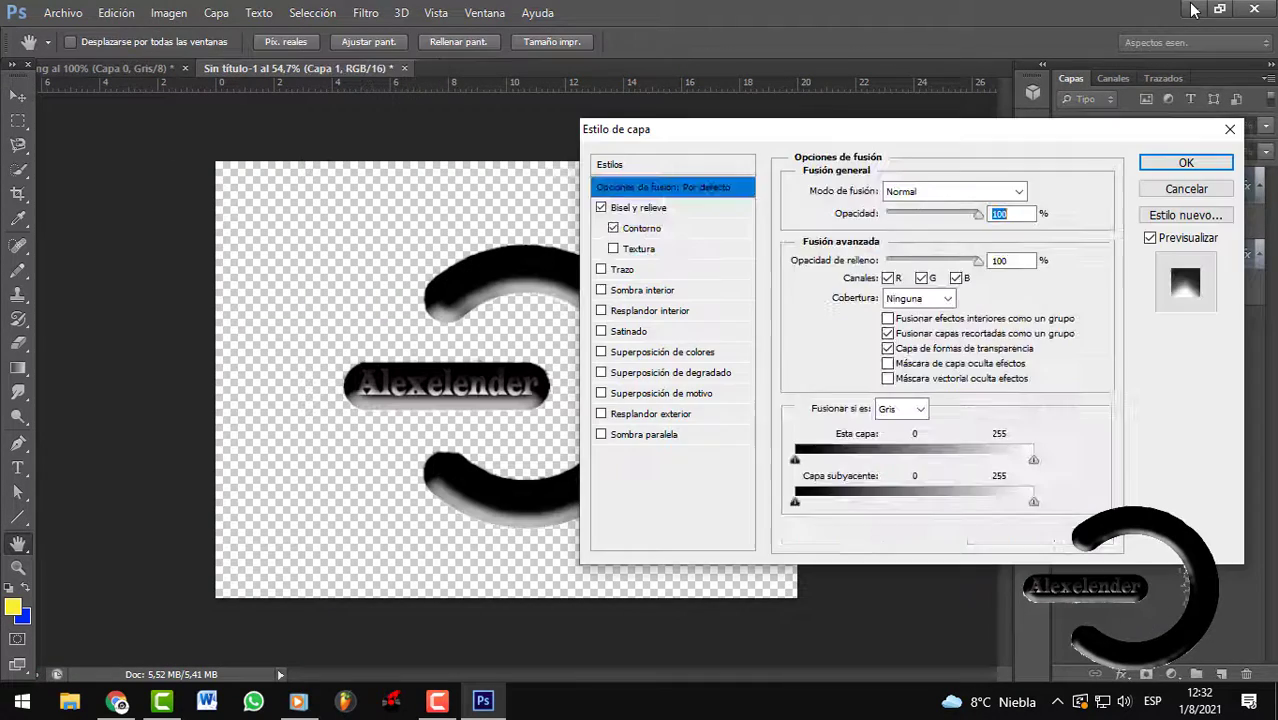
pyautogui.click(640, 208)
pyautogui.moveTo(915, 374)
pyautogui.mouseDown()
pyautogui.moveTo(920, 349)
pyautogui.moveTo(915, 374)
pyautogui.mouseUp()
pyautogui.click(1186, 162)
# Enlarge the logo proportionally and scale the text up to about 144% so it fills the horizontal bar.
pyautogui.hotkey('ctrl', 't')
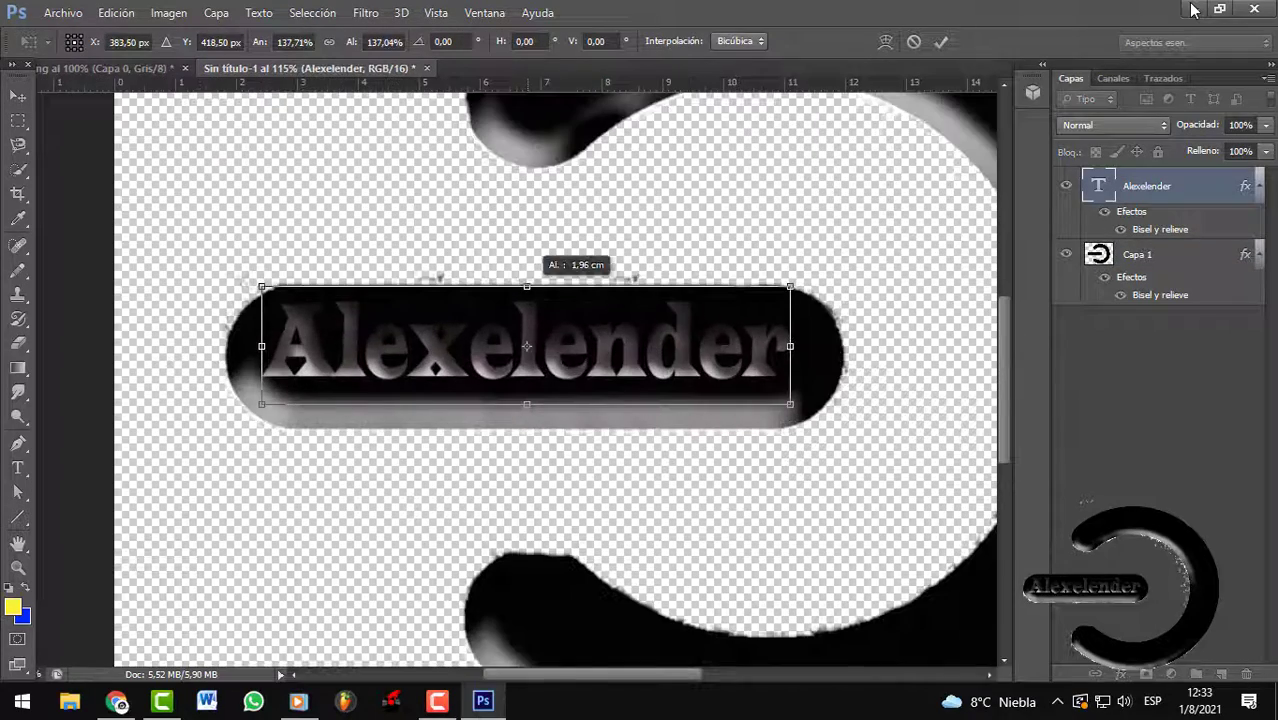
pyautogui.moveTo(790, 405); pyautogui.dragTo(819, 410)
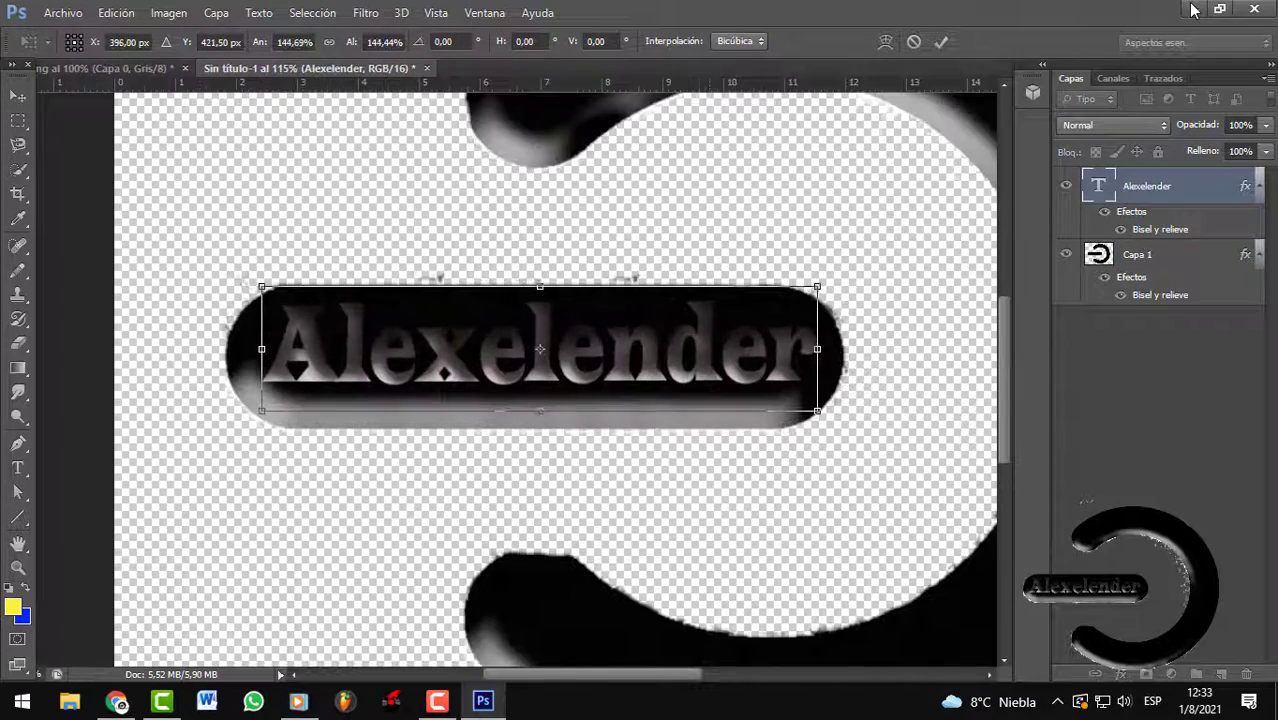
pyautogui.press('Return')
pyautogui.scroll(-4, 517, 380)
# Start saving the finished logo document through Save As.
pyautogui.click(63, 13)
pyautogui.press('Up')
pyautogui.press('Up')
pyautogui.press('Return')
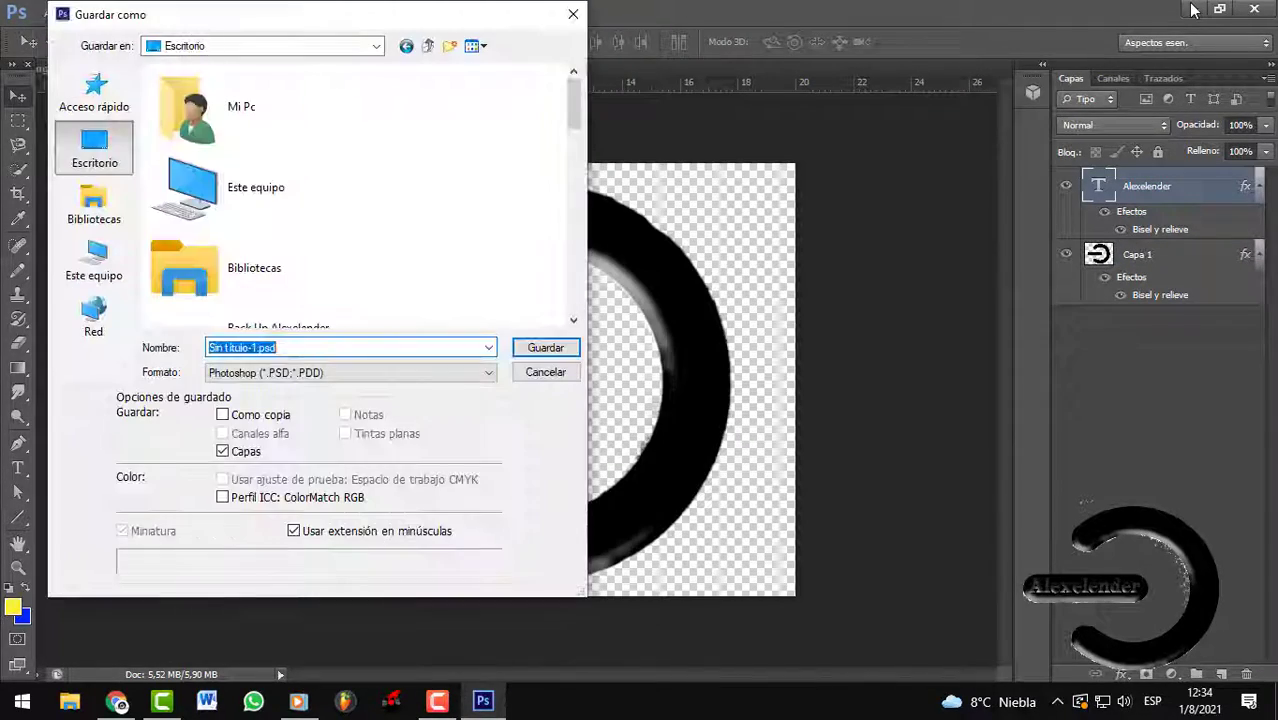